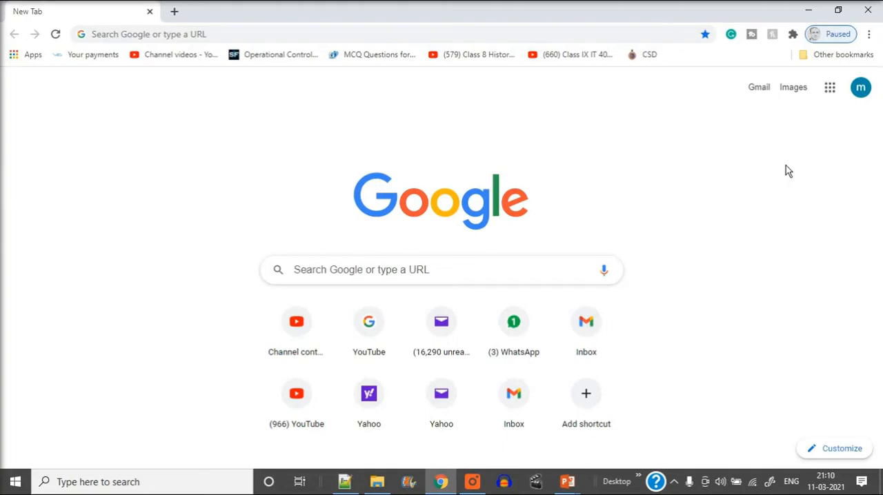
Open the Gmail inbox at gmail.com in the current browser tab
{"action": "left_click", "coordinate": [498, 35]}
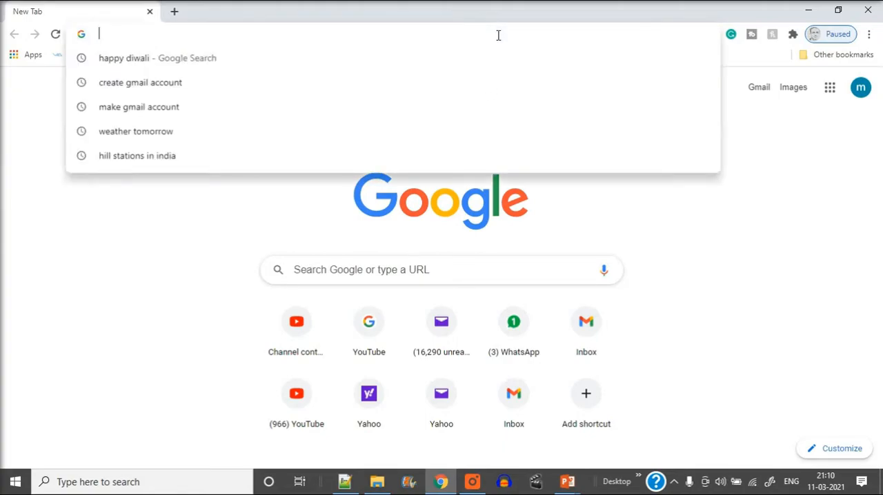
{"action": "type", "text": "gmail.com"}
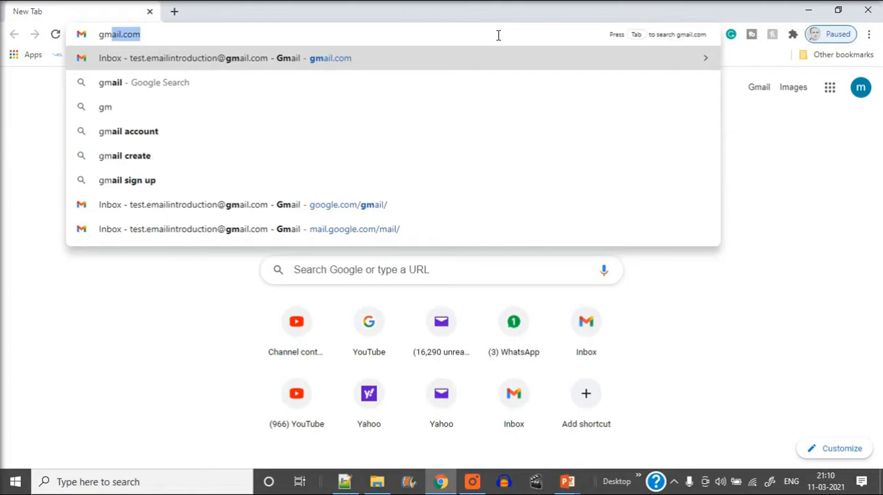
{"action": "left_click", "coordinate": [373, 64]}
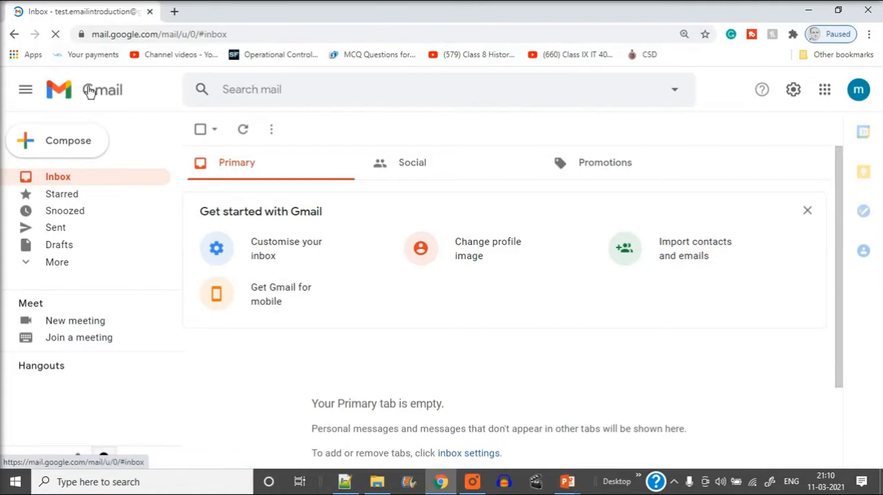
Open the Yahoo Mail inbox in a new browser tab
{"action": "left_click", "coordinate": [172, 13]}
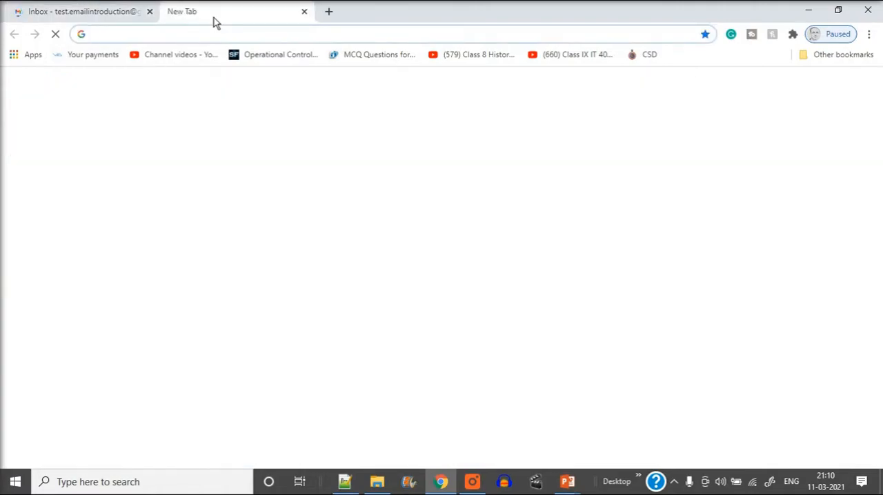
{"action": "type", "text": "yah"}
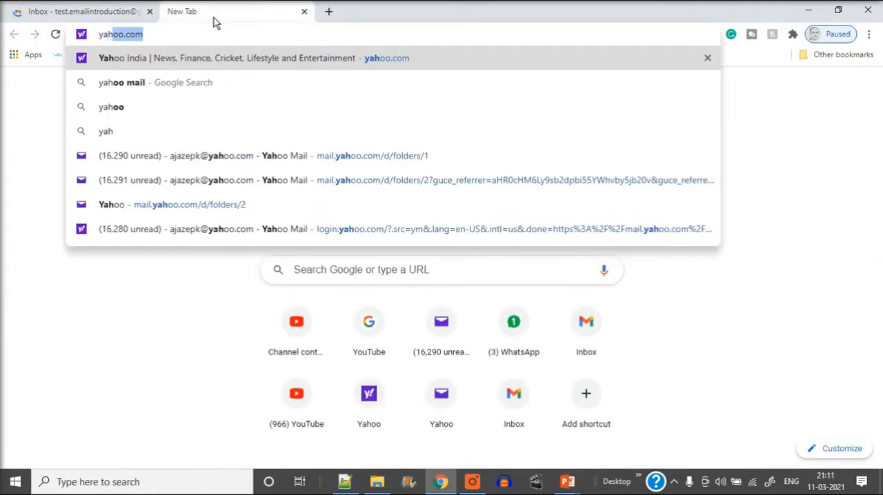
{"action": "left_click", "coordinate": [278, 159]}
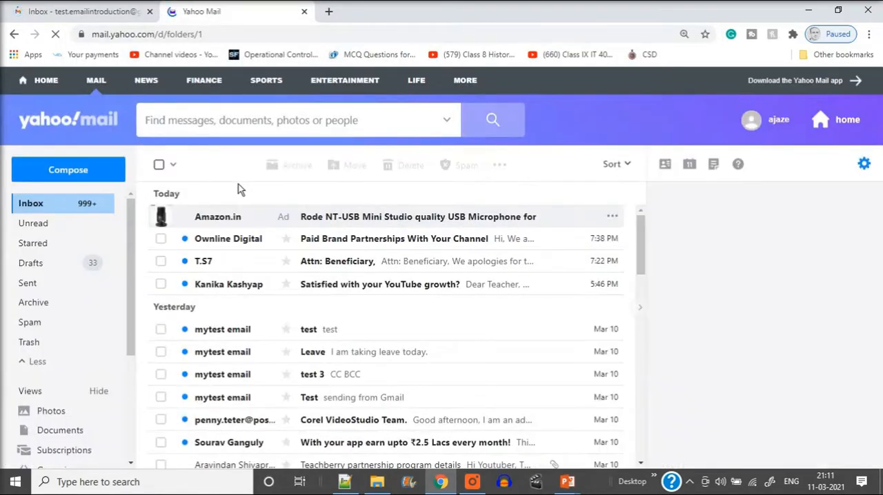
Compare the Gmail and Yahoo Mail inbox pages side by side, including their compose options and folder lists
{"action": "left_click", "coordinate": [43, 11]}
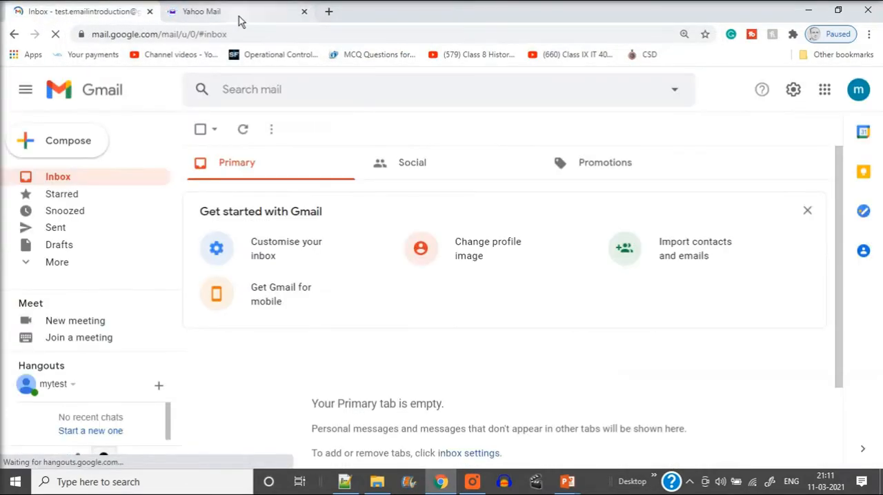
{"action": "left_click", "coordinate": [246, 14]}
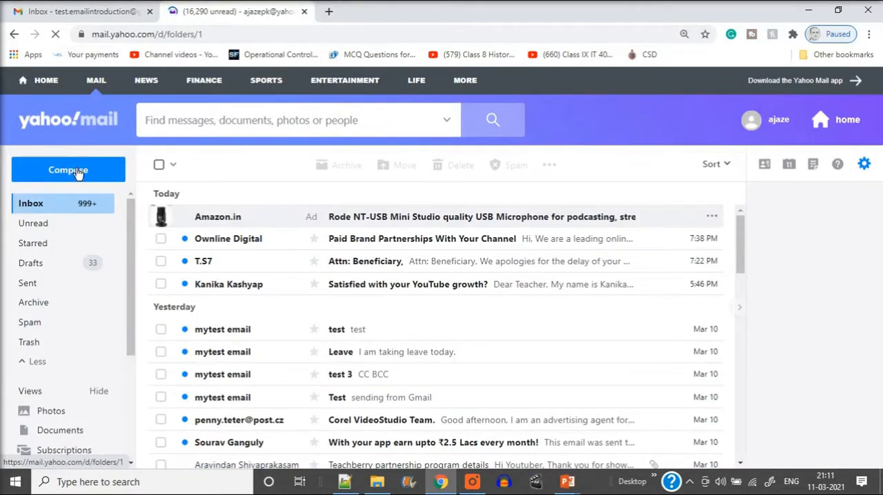
{"action": "left_click", "coordinate": [86, 14]}
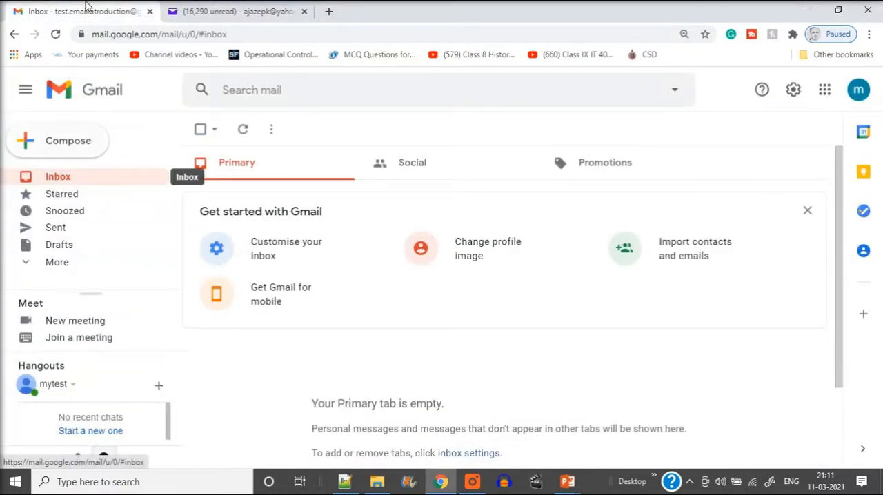
{"action": "left_click", "coordinate": [221, 16]}
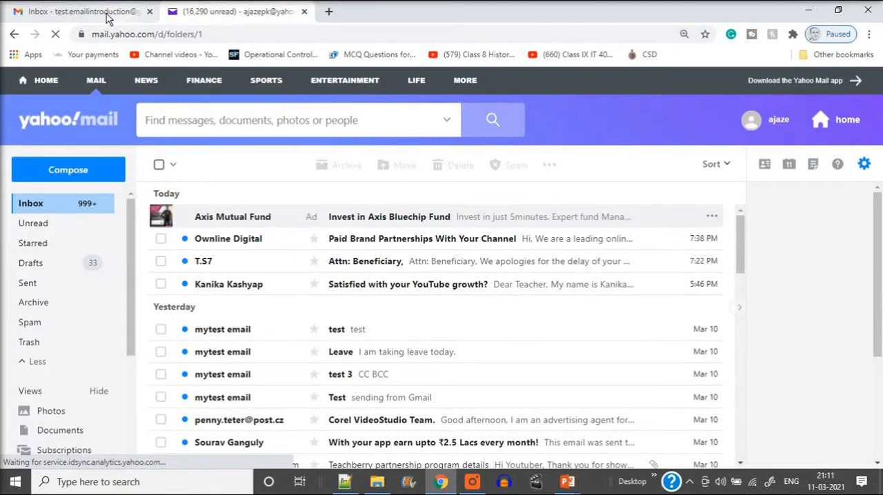
{"action": "left_click", "coordinate": [131, 14]}
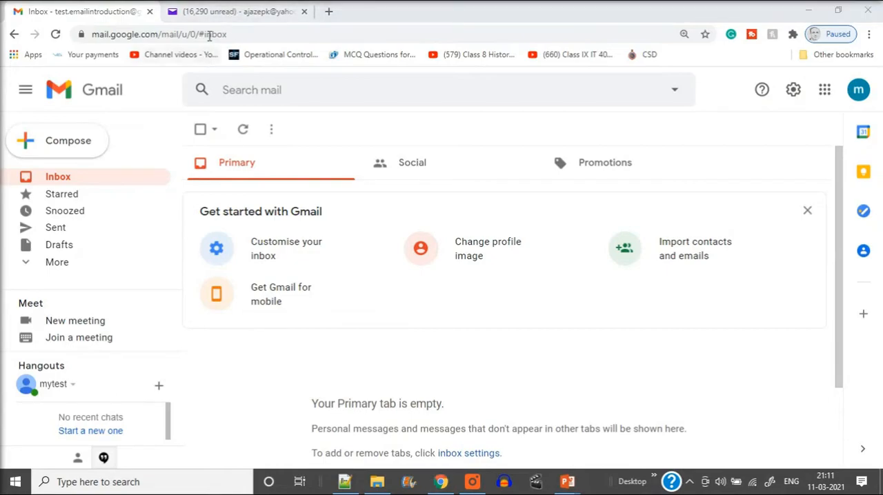
{"action": "left_click", "coordinate": [233, 14]}
{"action": "left_click", "coordinate": [118, 14]}
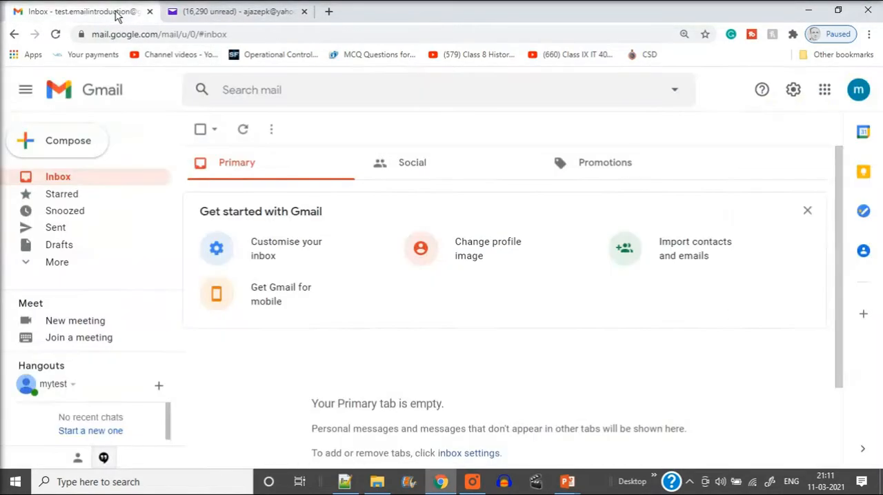
{"action": "left_click", "coordinate": [242, 12]}
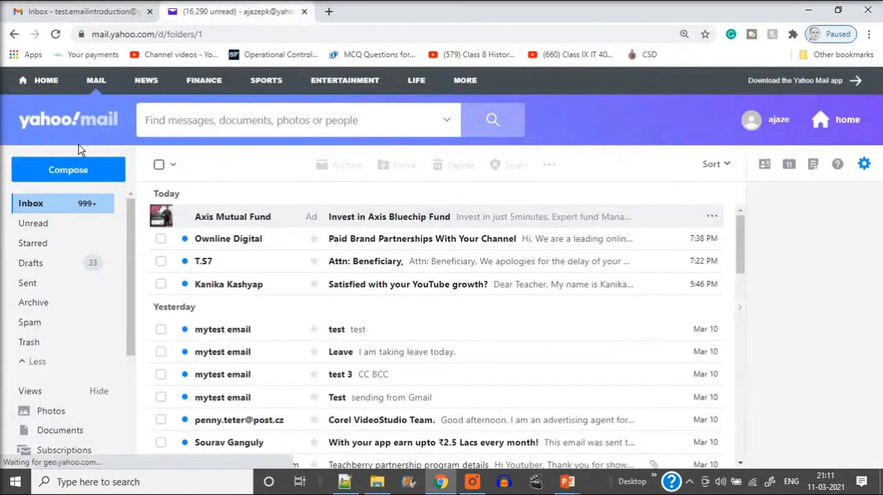
{"action": "left_click", "coordinate": [109, 13]}
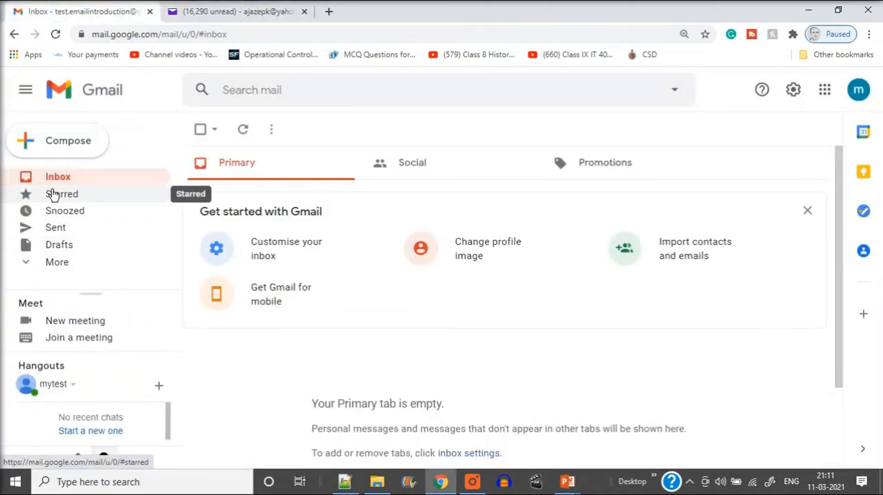
{"action": "left_click", "coordinate": [268, 12]}
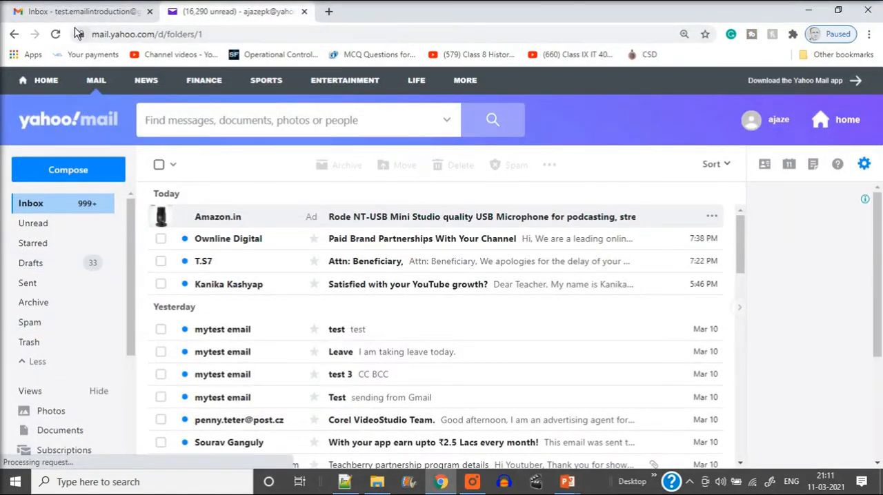
{"action": "left_click", "coordinate": [91, 13]}
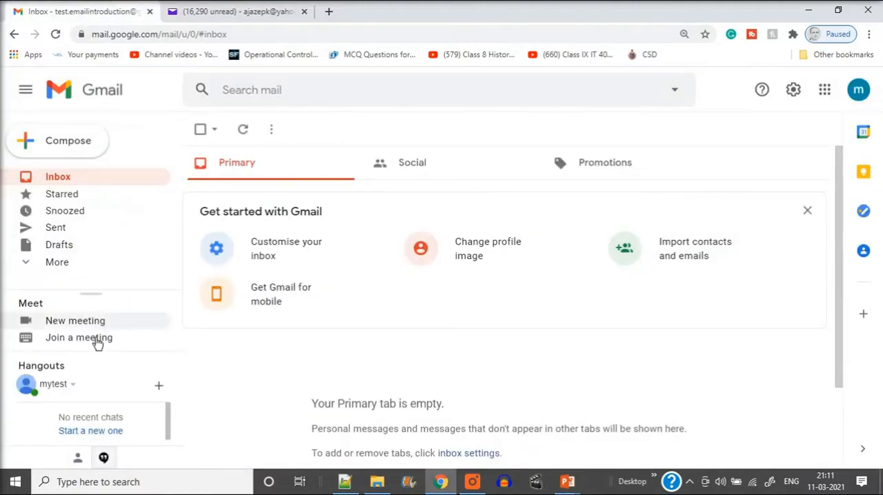
{"action": "left_click", "coordinate": [259, 12]}
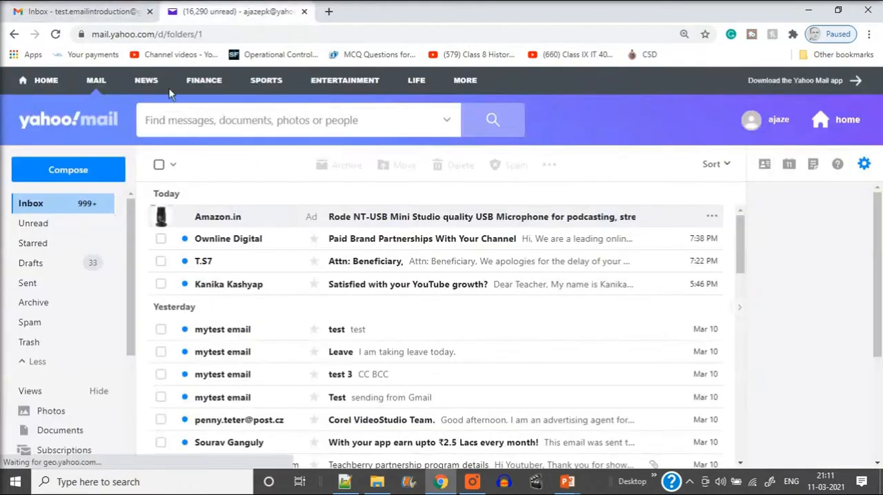
Start a new Yahoo message and paste the recipient's Gmail address copied from the Notepad++ note
{"action": "left_click", "coordinate": [71, 170]}
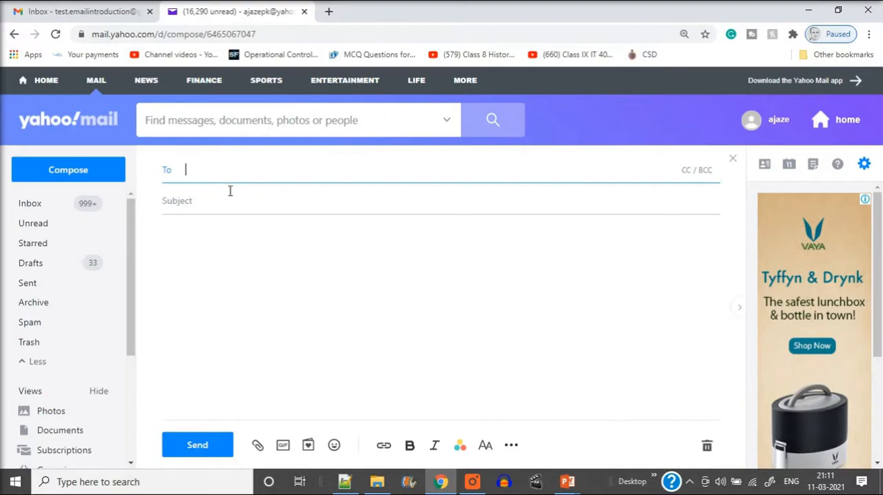
{"action": "left_click", "coordinate": [87, 11]}
{"action": "left_click", "coordinate": [231, 13]}
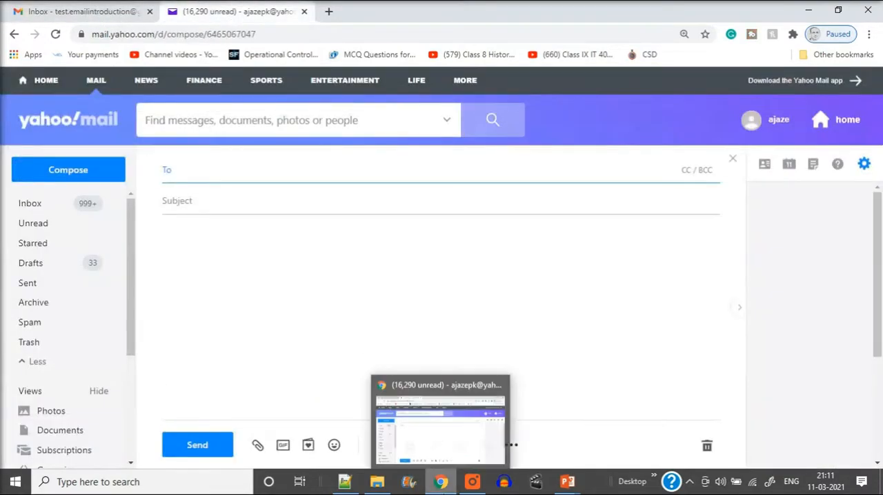
{"action": "left_click", "coordinate": [351, 485]}
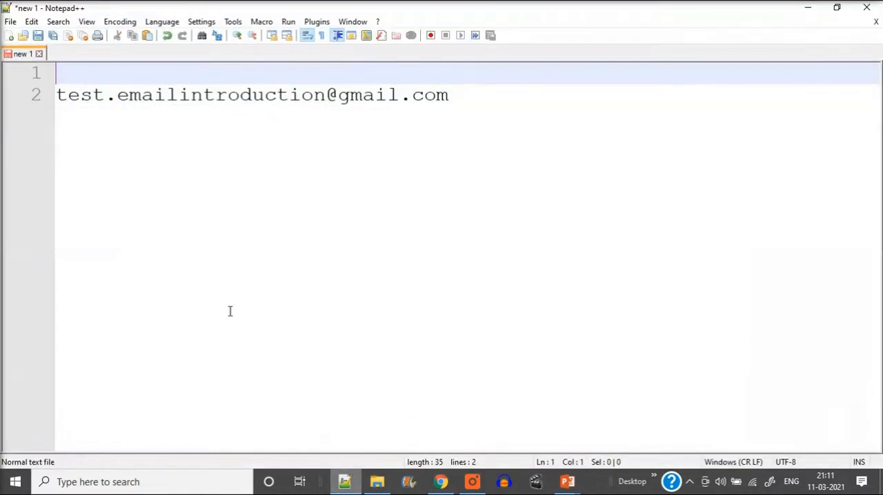
{"action": "left_click_drag", "start_coordinate": [459, 96], "coordinate": [19, 104]}
{"action": "key", "text": "ctrl+c"}
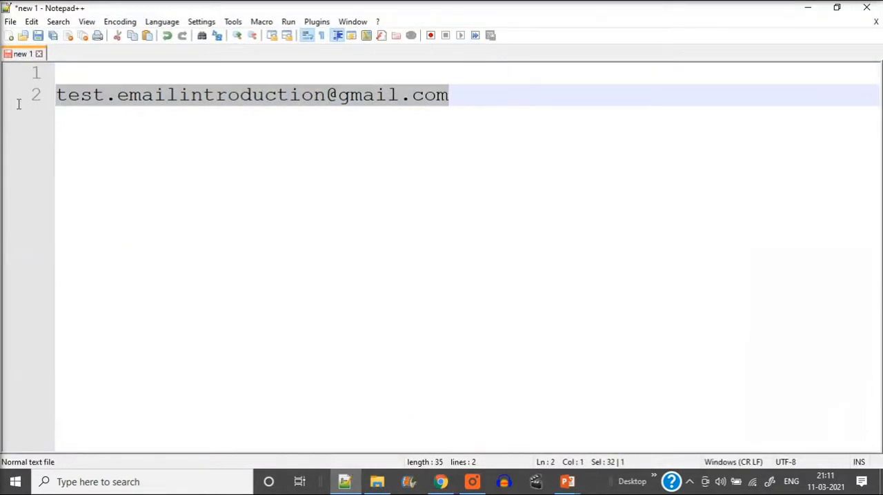
{"action": "key", "text": "alt+Tab"}
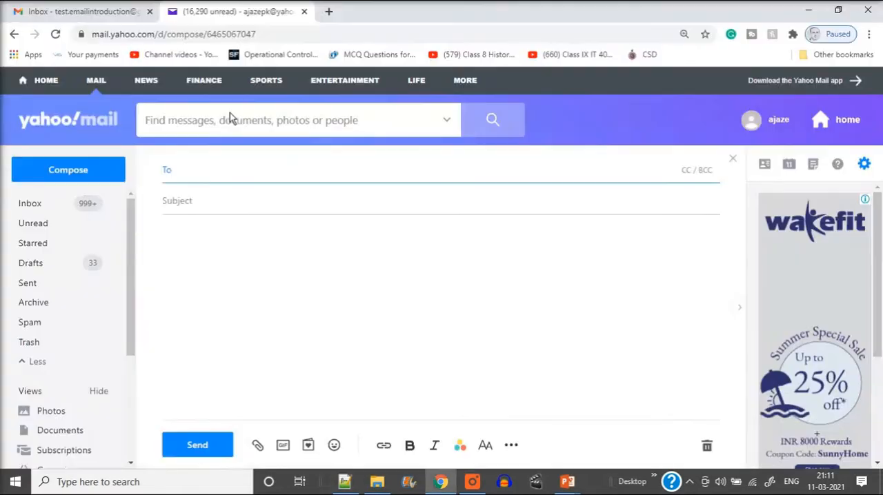
{"action": "key", "text": "ctrl+v"}
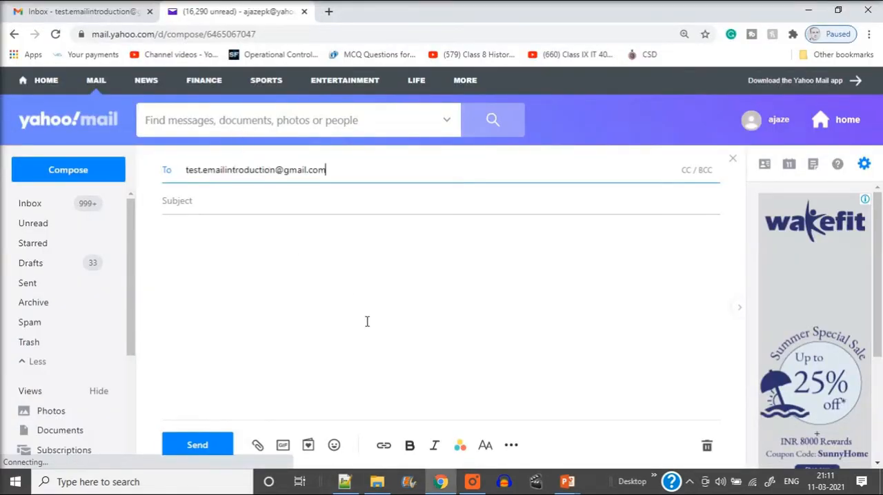
Enter HD as the subject and write the body "Hi,", "From Yahoo.." and "Regards" on separate lines
{"action": "left_click", "coordinate": [325, 208]}
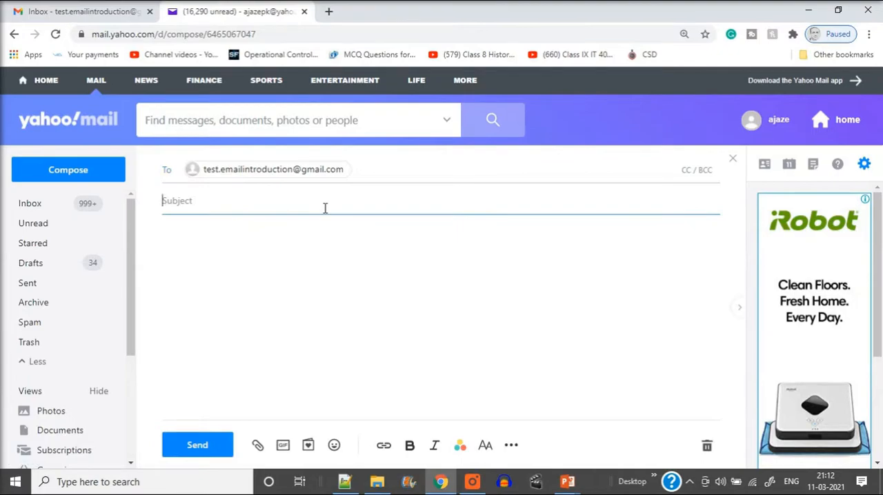
{"action": "type", "text": "HD"}
{"action": "left_click", "coordinate": [208, 254]}
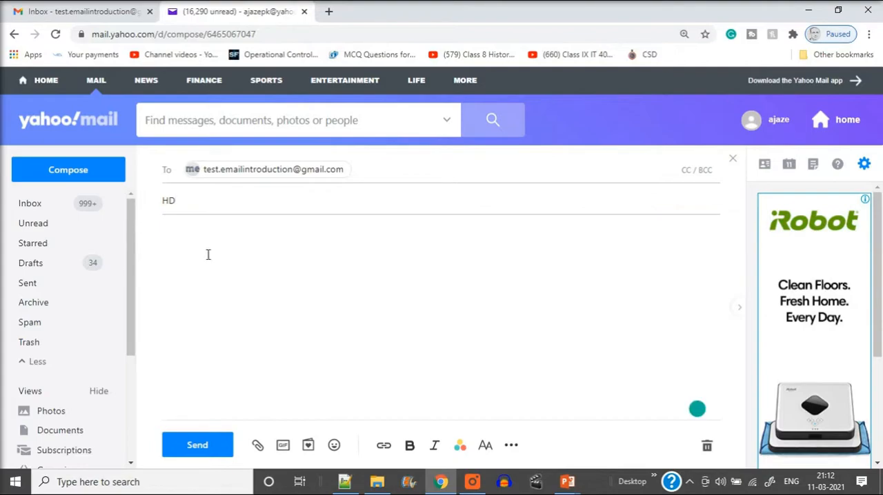
{"action": "type", "text": "Hi,"}
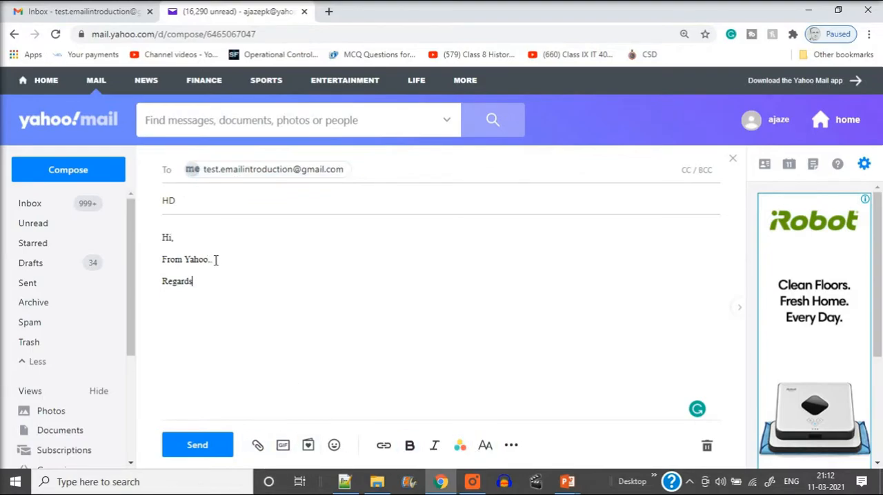
Make the entire message body bold and set its text color to dark green
{"action": "left_click_drag", "start_coordinate": [222, 283], "coordinate": [163, 235]}
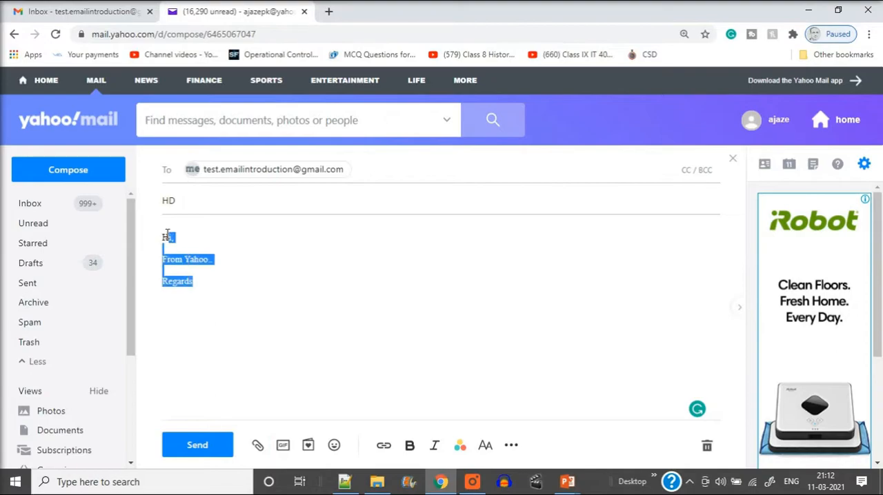
{"action": "left_click", "coordinate": [409, 447]}
{"action": "left_click", "coordinate": [460, 447]}
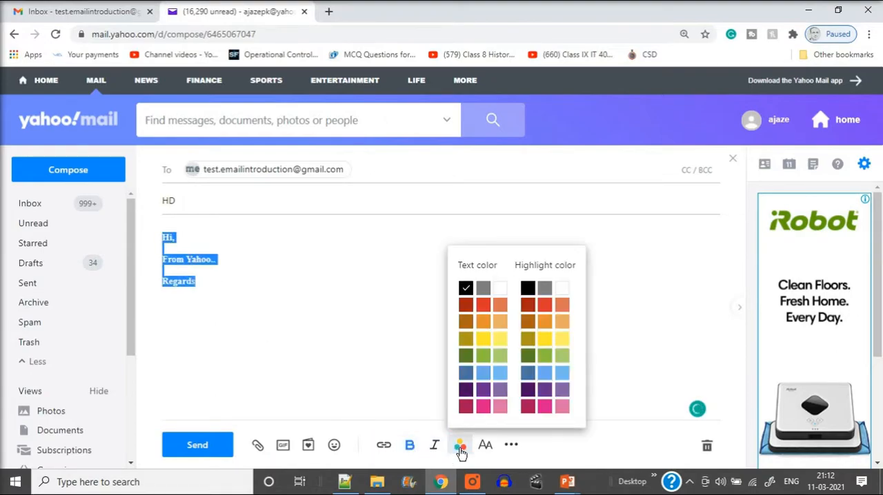
{"action": "left_click", "coordinate": [486, 342]}
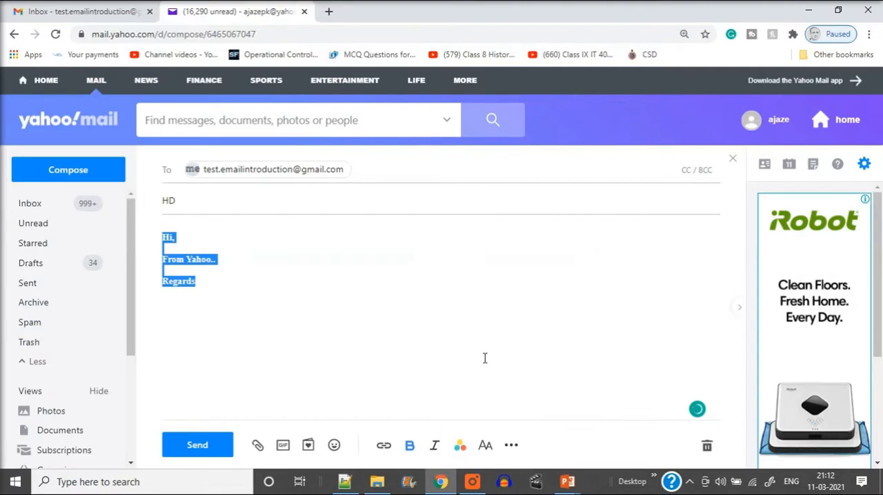
{"action": "left_click", "coordinate": [460, 447]}
{"action": "left_click", "coordinate": [466, 359]}
{"action": "left_click", "coordinate": [267, 322]}
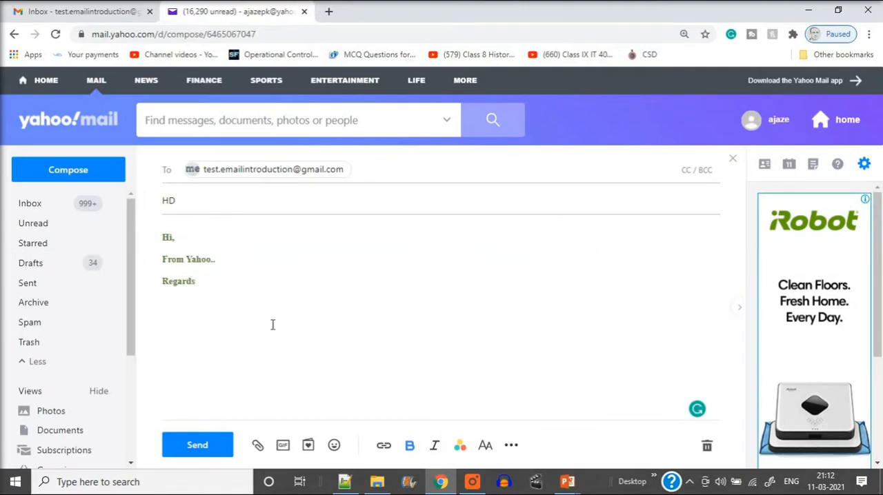
Attach the image HD.jpg from the computer's Downloads folder to the Yahoo message
{"action": "left_click", "coordinate": [257, 447]}
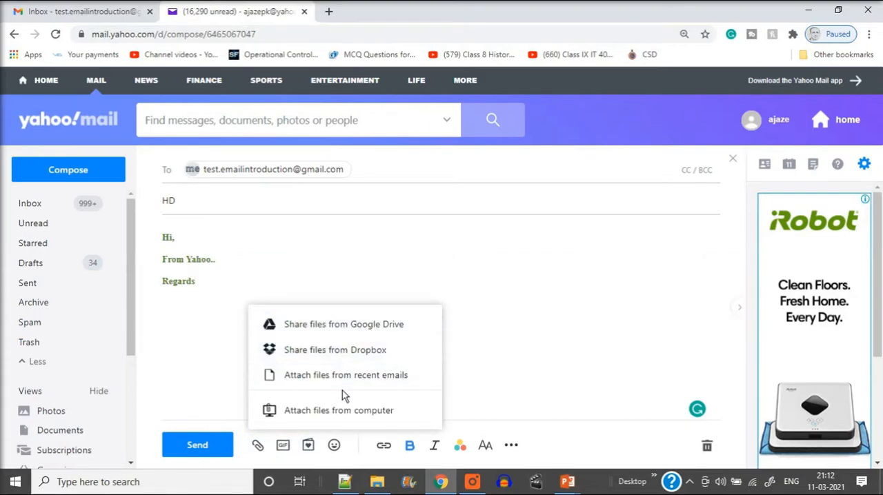
{"action": "left_click", "coordinate": [352, 411]}
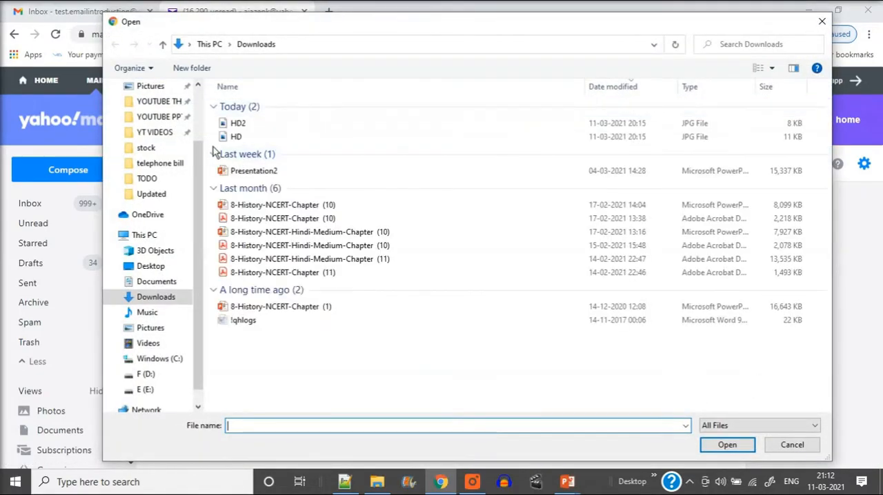
{"action": "double_click", "coordinate": [236, 137]}
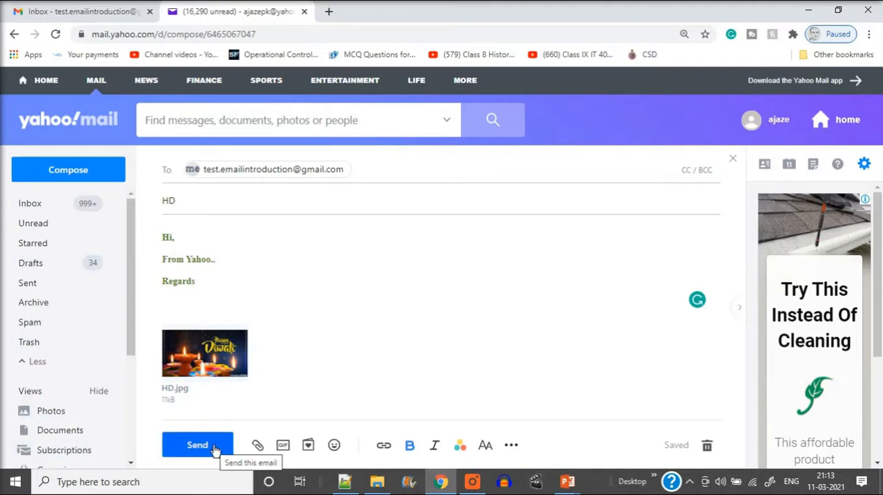
{"action": "left_click", "coordinate": [76, 11]}
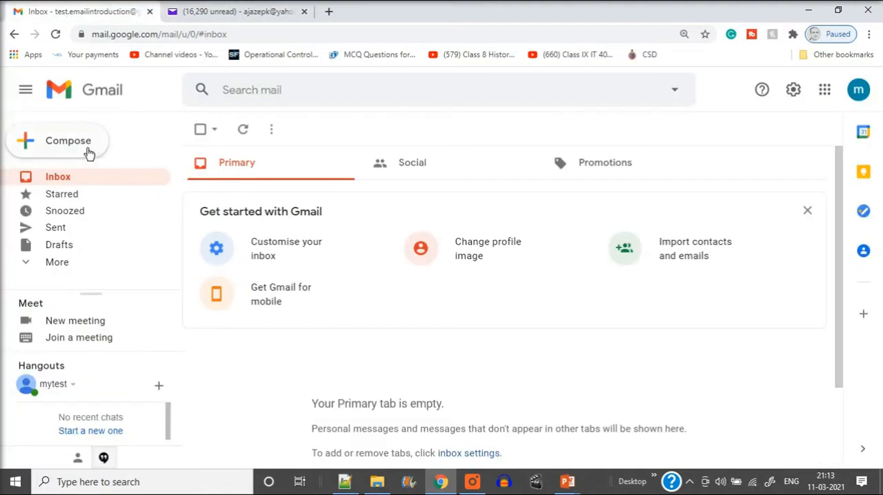
{"action": "left_click", "coordinate": [235, 12]}
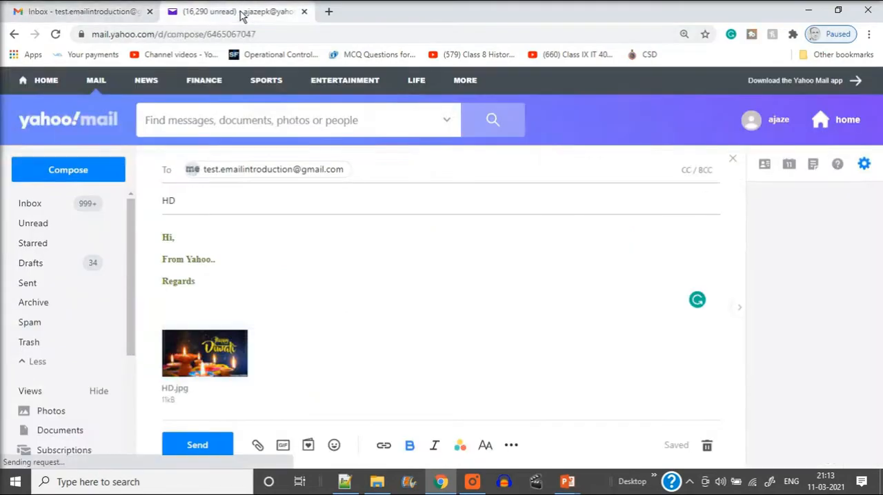
Send the HD message from Yahoo and open its copy in the Sent folder
{"action": "left_click", "coordinate": [197, 446]}
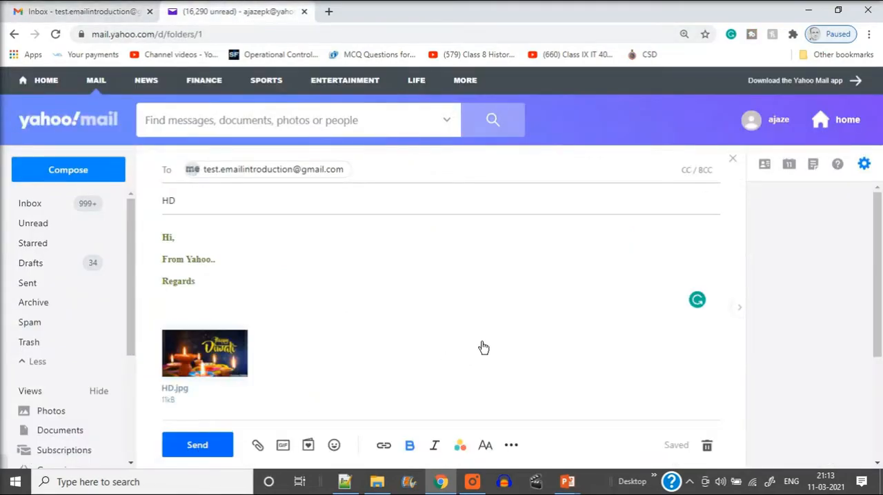
{"action": "left_click", "coordinate": [30, 284]}
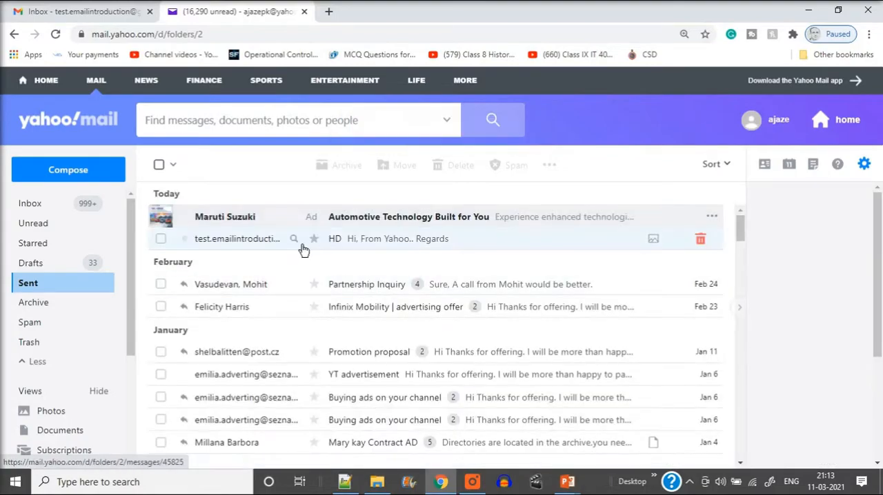
{"action": "left_click", "coordinate": [410, 252]}
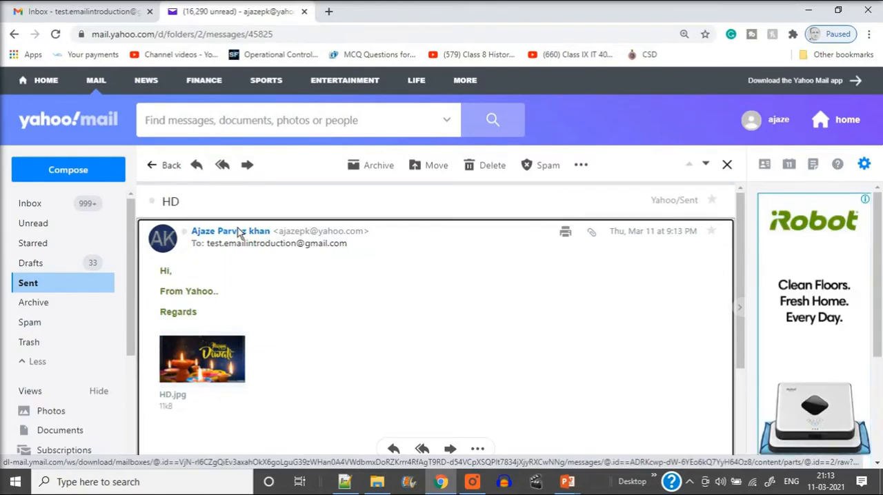
Switch to Gmail and reload the inbox to check for the HD message
{"action": "left_click", "coordinate": [117, 14]}
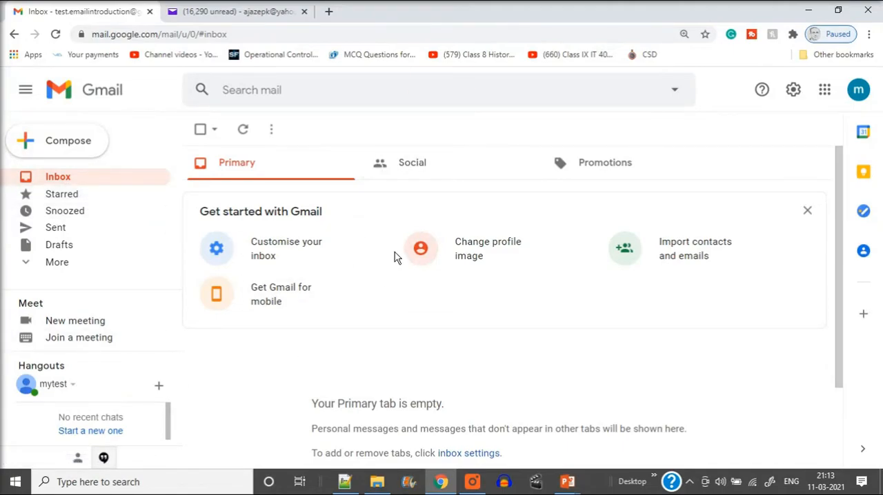
{"action": "left_click", "coordinate": [57, 35]}
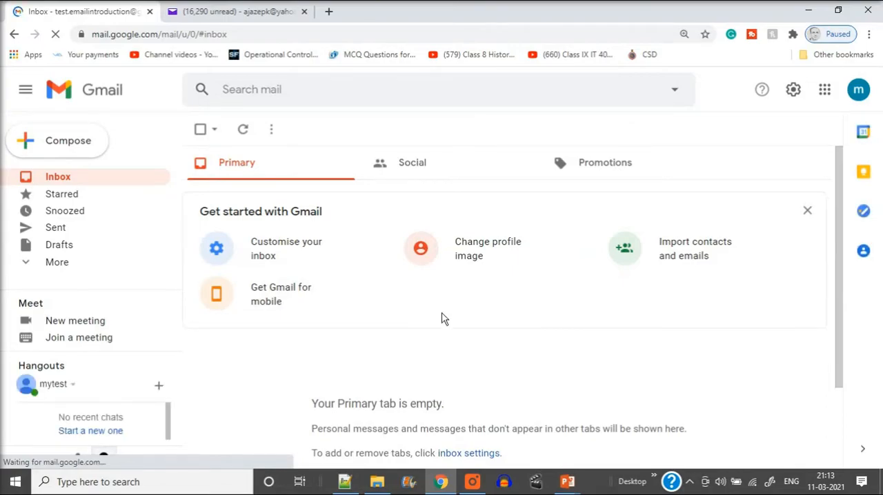
{"action": "scroll", "coordinate": [432, 339], "scroll_direction": "down", "scroll_amount": 1}
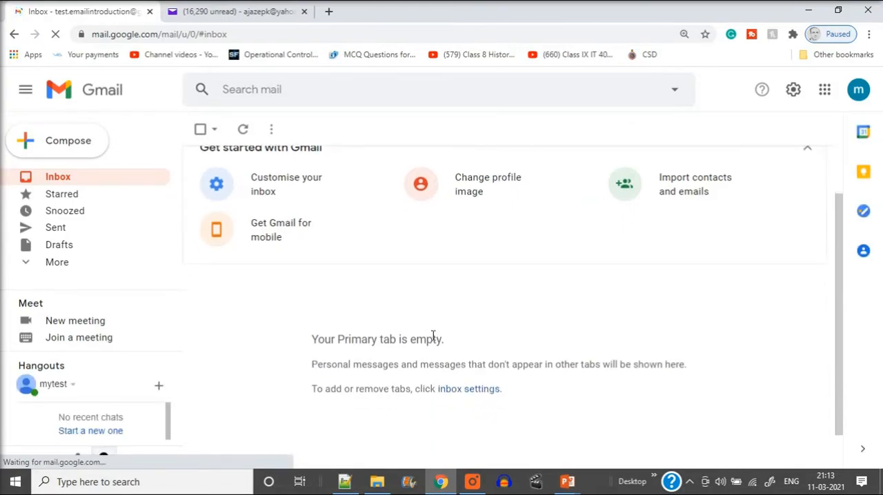
{"action": "scroll", "coordinate": [458, 286], "scroll_direction": "up", "scroll_amount": 1}
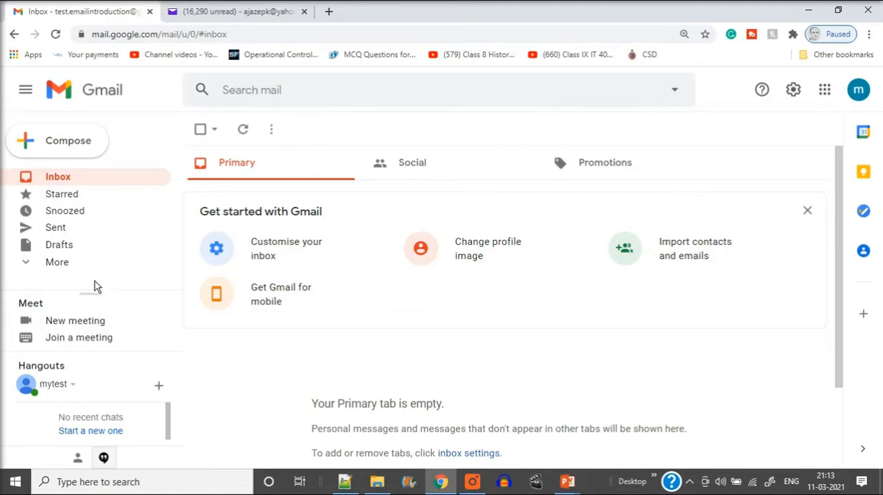
Expand Gmail's folder list, look in Spam for the HD message, and return to the inbox
{"action": "left_click", "coordinate": [26, 265]}
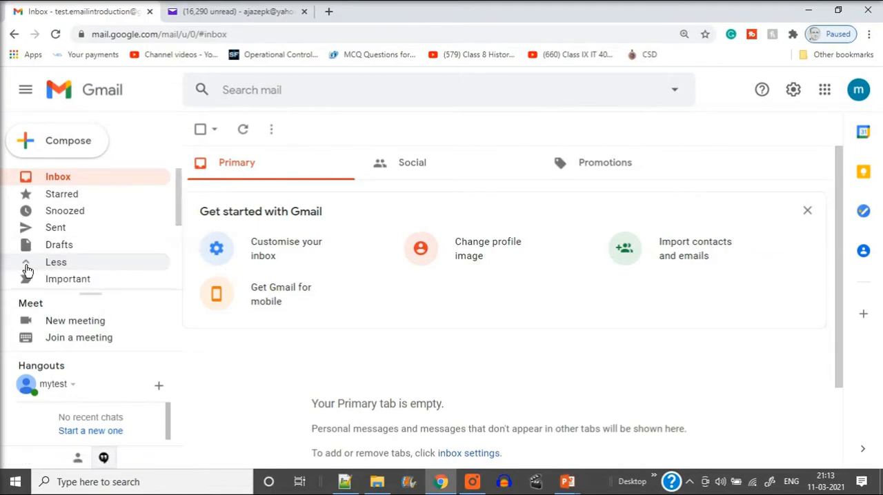
{"action": "left_click_drag", "start_coordinate": [179, 211], "coordinate": [180, 261]}
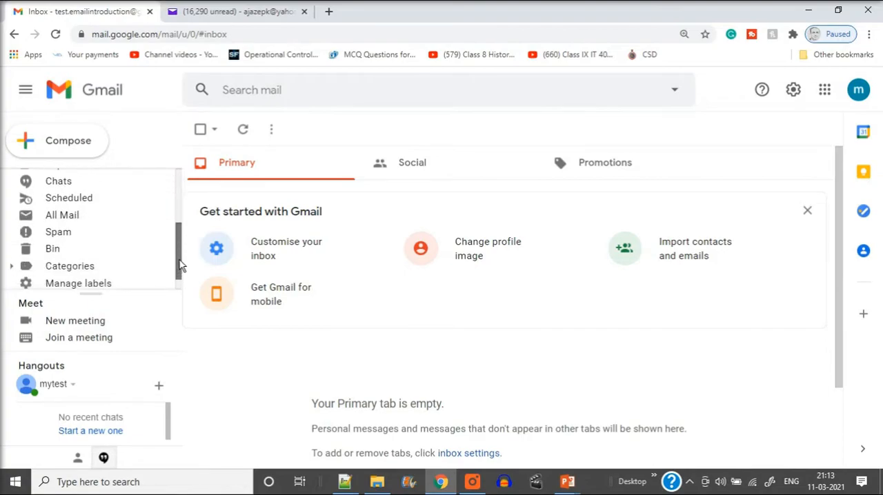
{"action": "left_click", "coordinate": [89, 233]}
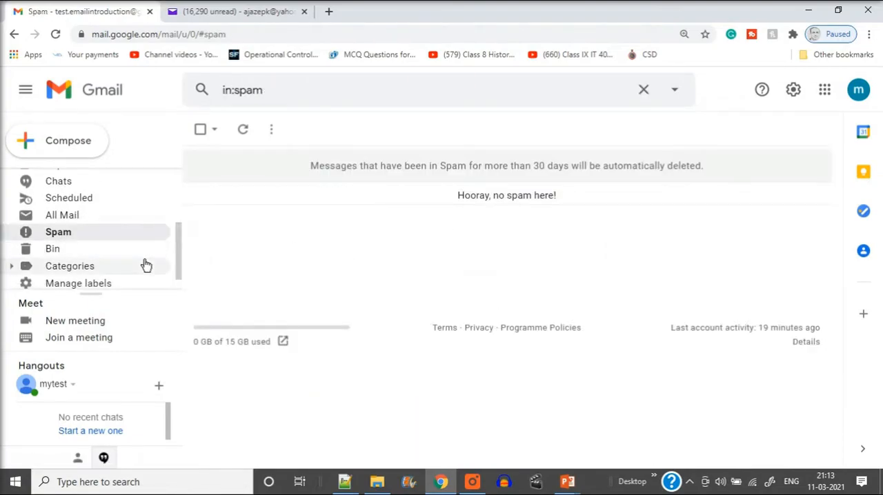
{"action": "left_click_drag", "start_coordinate": [181, 238], "coordinate": [177, 175]}
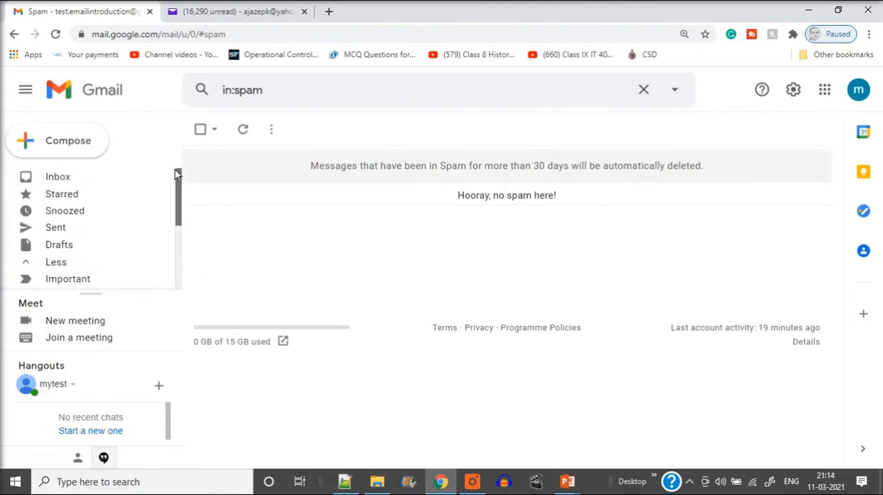
{"action": "left_click", "coordinate": [76, 182]}
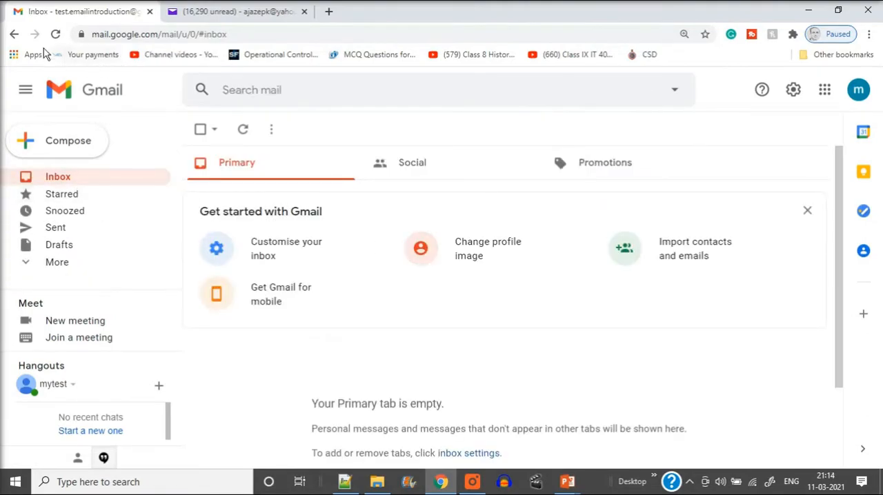
Reload the Gmail inbox twice, rechecking the sent HD message in Yahoo Mail in between, and return to Gmail
{"action": "left_click", "coordinate": [55, 34]}
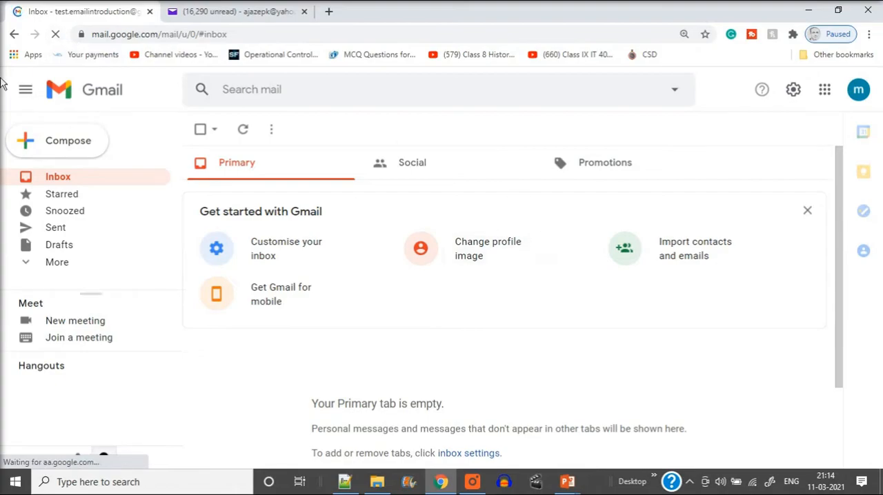
{"action": "left_click", "coordinate": [238, 12]}
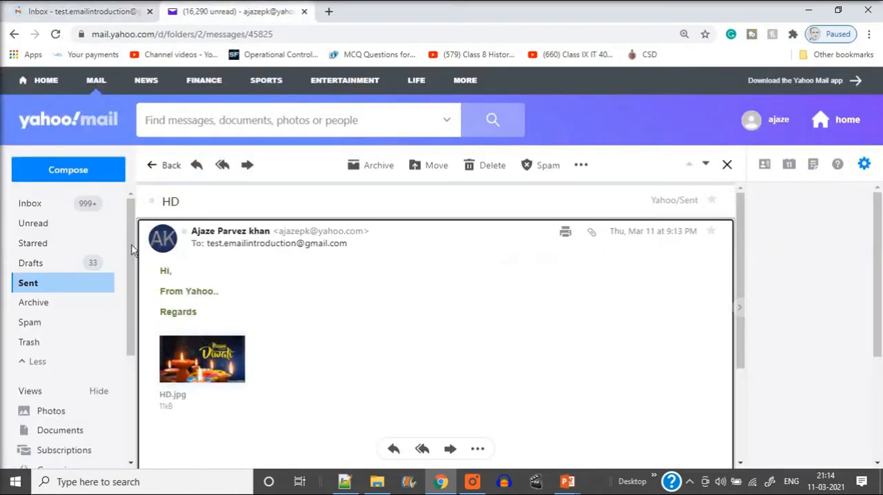
{"action": "left_click", "coordinate": [102, 14]}
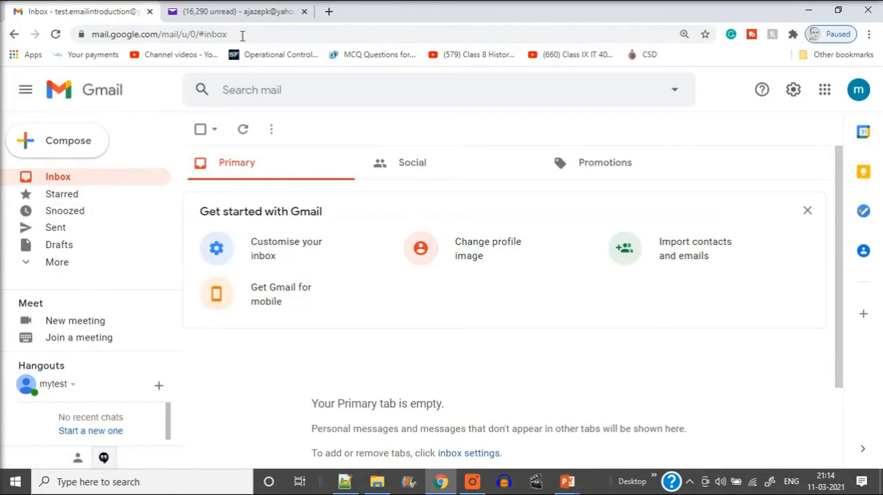
{"action": "left_click", "coordinate": [235, 11]}
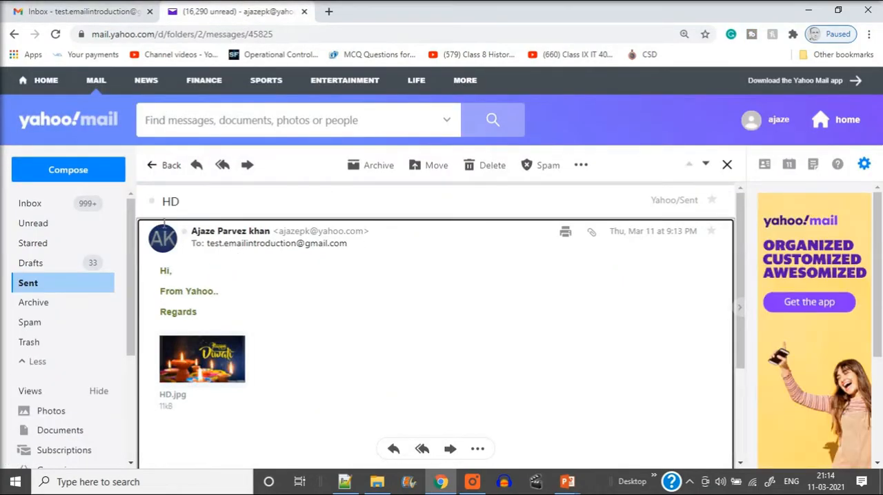
{"action": "left_click", "coordinate": [98, 9]}
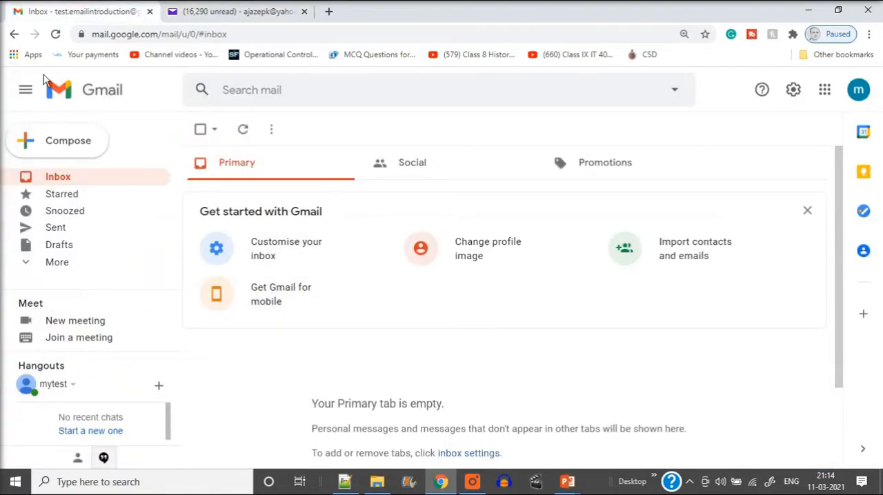
{"action": "left_click", "coordinate": [55, 36]}
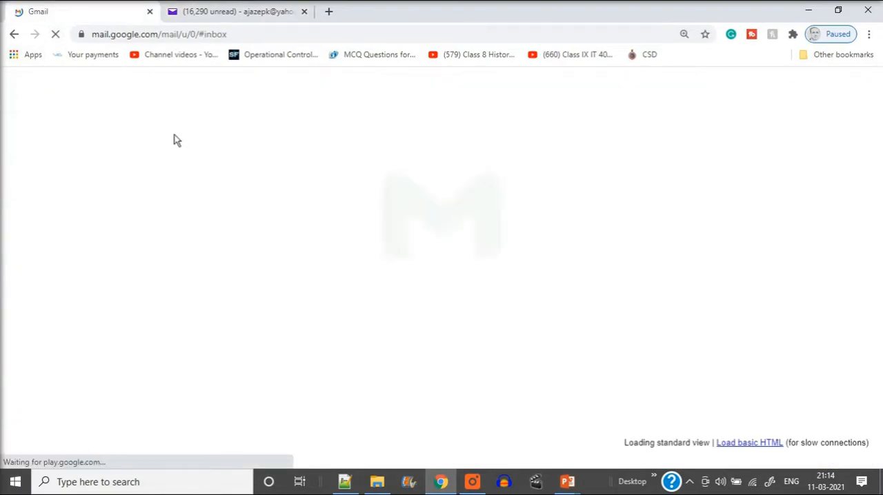
{"action": "left_click", "coordinate": [247, 14]}
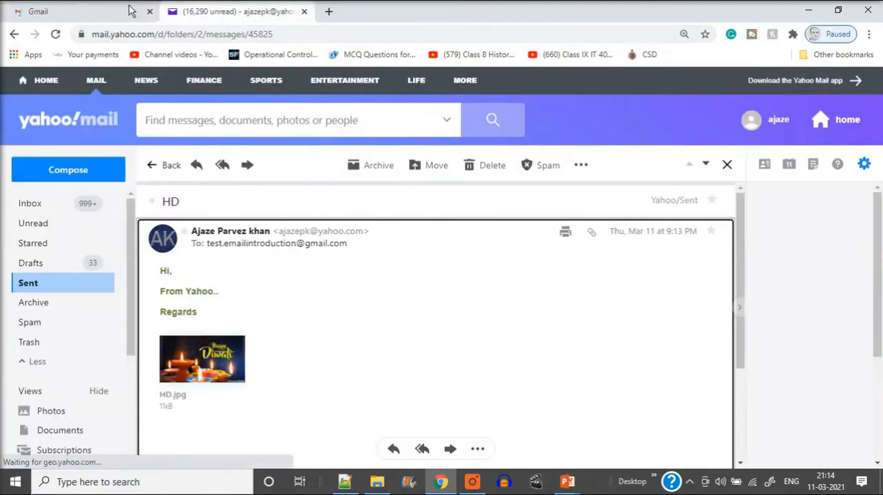
{"action": "left_click", "coordinate": [100, 17]}
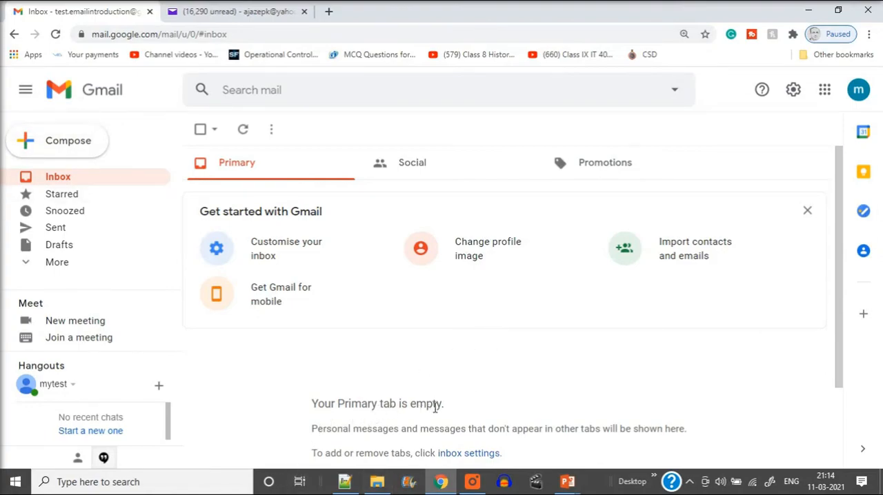
Reload Gmail and look through the Social, Promotions and Primary inbox categories for the HD message
{"action": "scroll", "coordinate": [439, 397], "scroll_direction": "down", "scroll_amount": 2}
{"action": "scroll", "coordinate": [433, 316], "scroll_direction": "up", "scroll_amount": 2}
{"action": "left_click", "coordinate": [56, 34]}
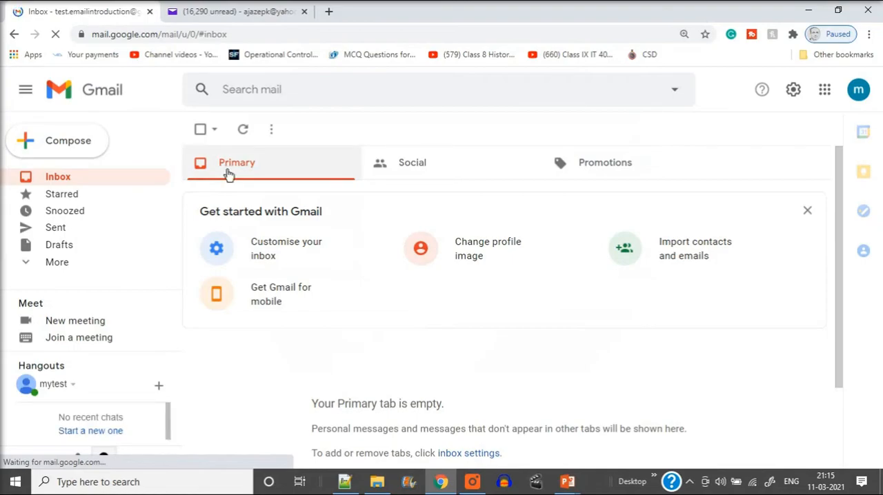
{"action": "left_click", "coordinate": [485, 164]}
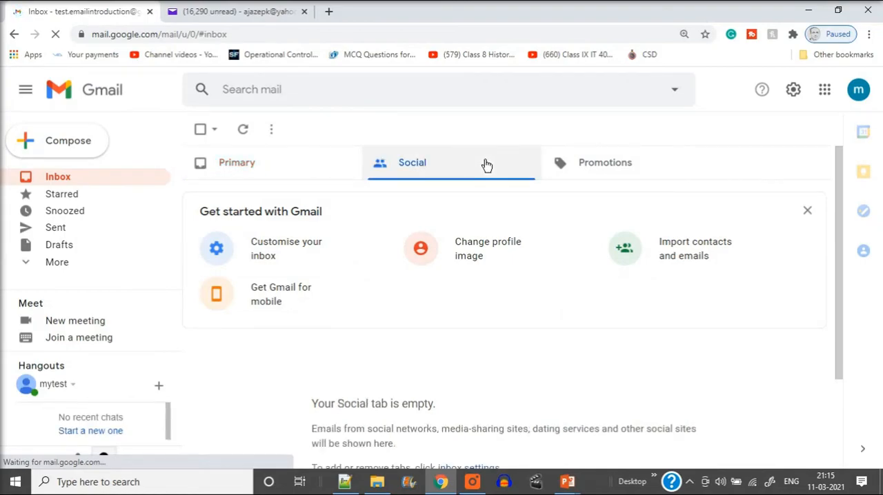
{"action": "left_click", "coordinate": [605, 169]}
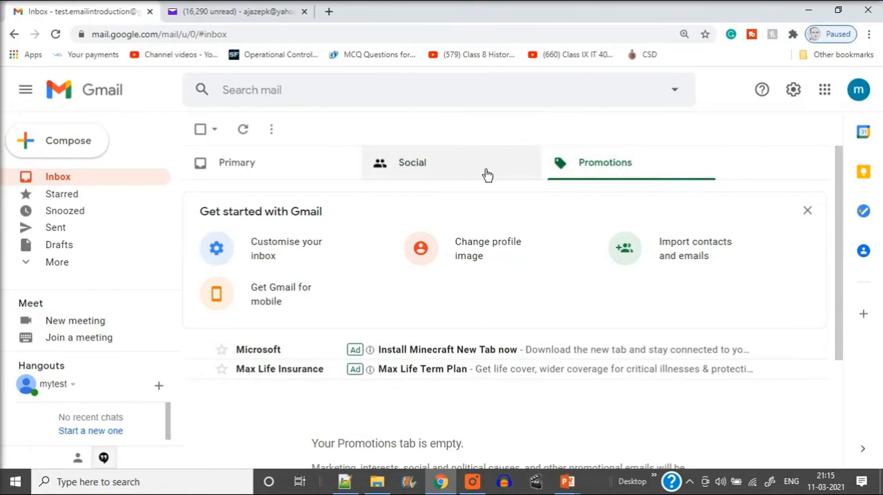
{"action": "left_click", "coordinate": [409, 183]}
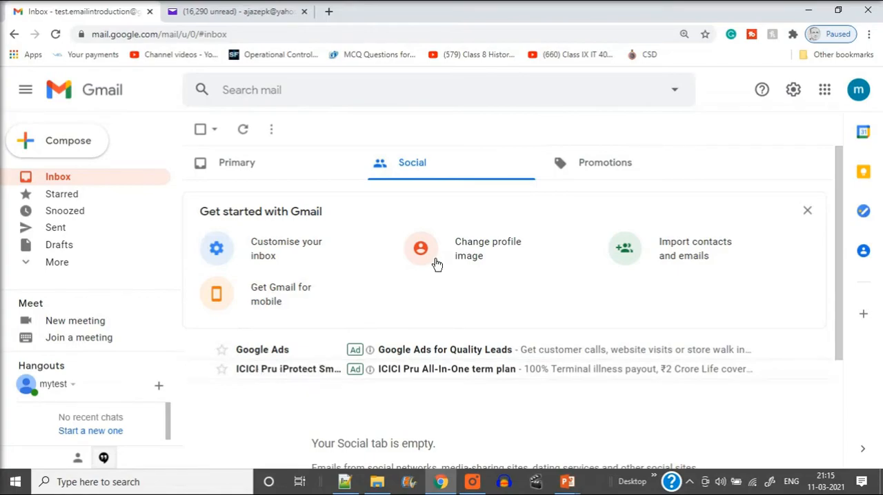
{"action": "left_click", "coordinate": [261, 164]}
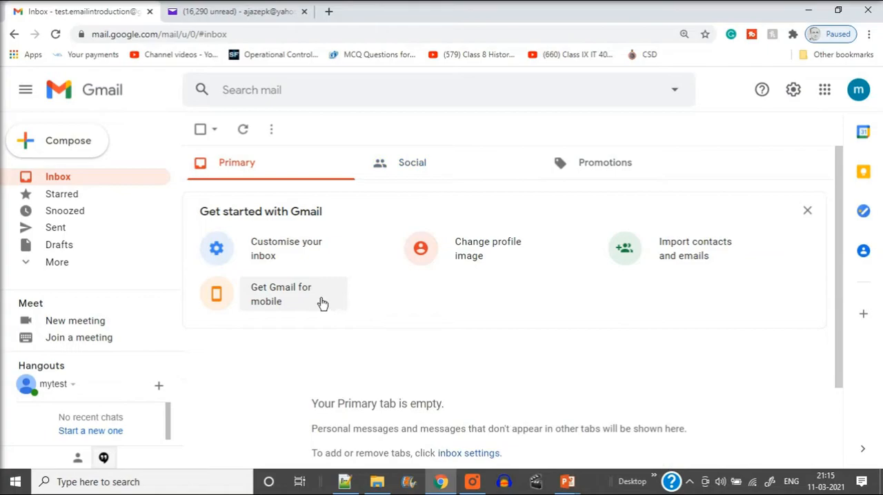
Reload the Gmail inbox once more and open the received HD message
{"action": "left_click", "coordinate": [57, 35]}
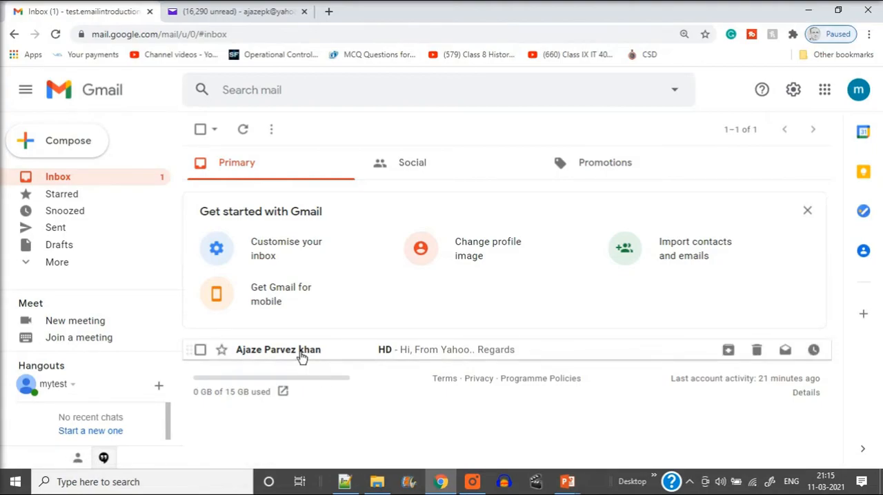
{"action": "mouse_move", "coordinate": [302, 356]}
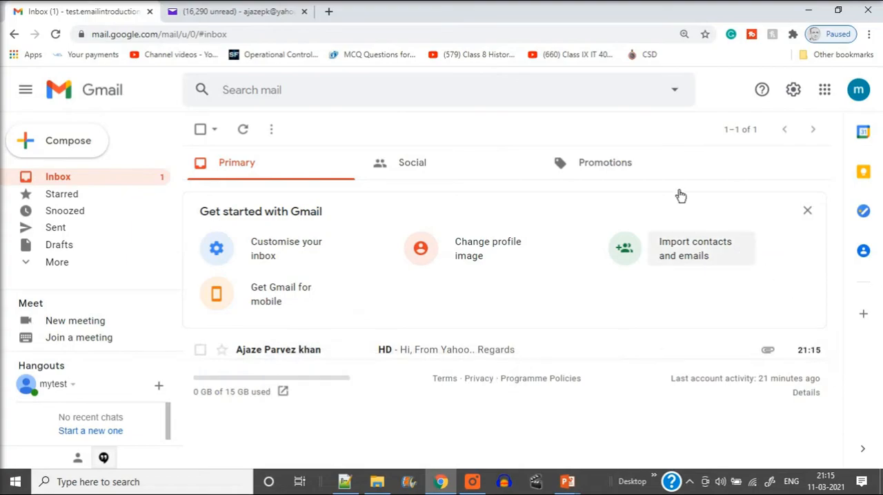
{"action": "mouse_move", "coordinate": [753, 358]}
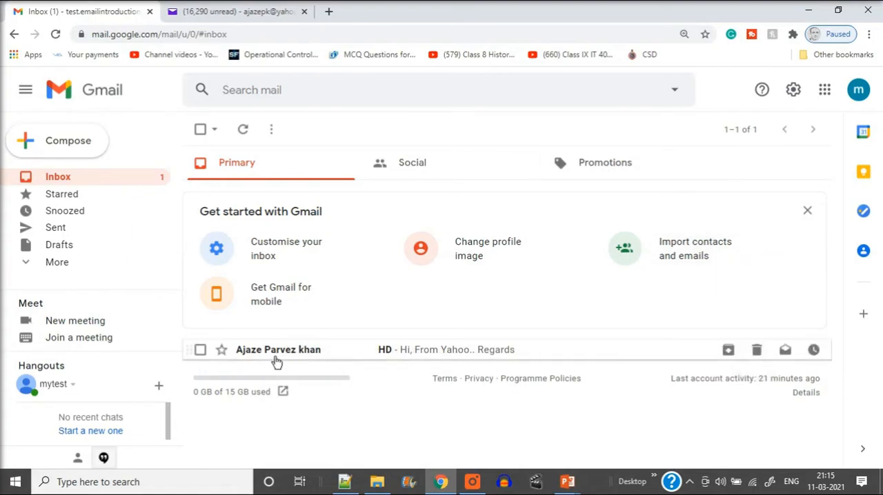
{"action": "left_click", "coordinate": [330, 357]}
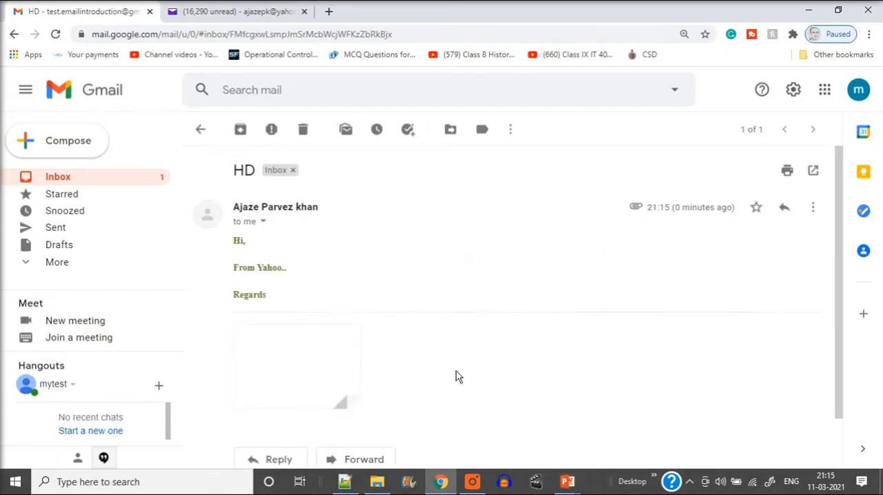
Review the received message's text and image attachment in Gmail and compare them with the sent copy in Yahoo Mail
{"action": "scroll", "coordinate": [361, 248], "scroll_direction": "down", "scroll_amount": 1}
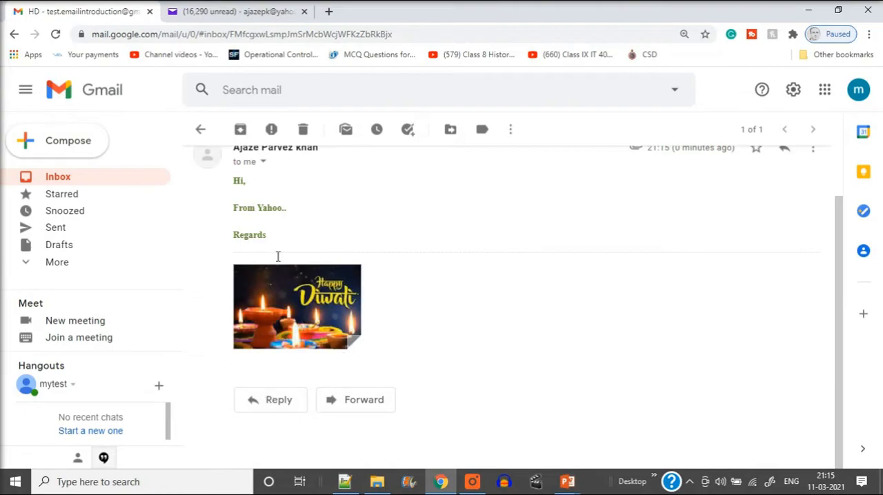
{"action": "scroll", "coordinate": [259, 259], "scroll_direction": "up", "scroll_amount": 1}
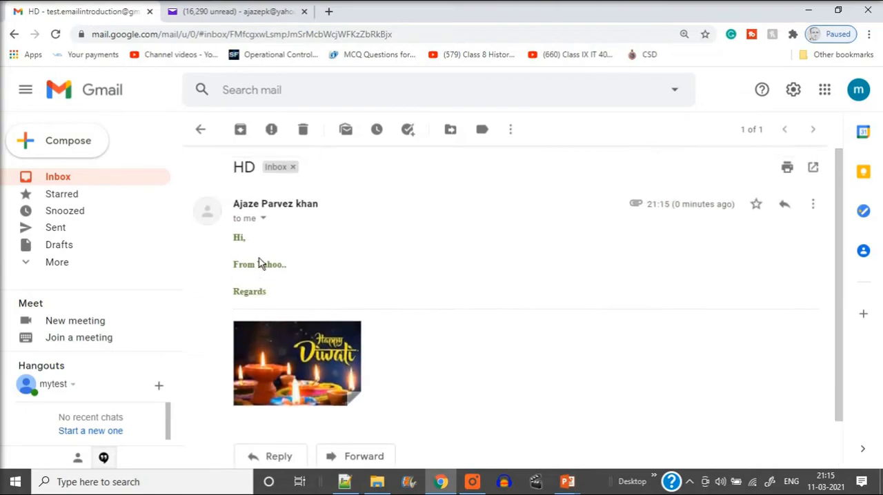
{"action": "scroll", "coordinate": [276, 197], "scroll_direction": "down", "scroll_amount": 1}
{"action": "scroll", "coordinate": [284, 195], "scroll_direction": "up", "scroll_amount": 1}
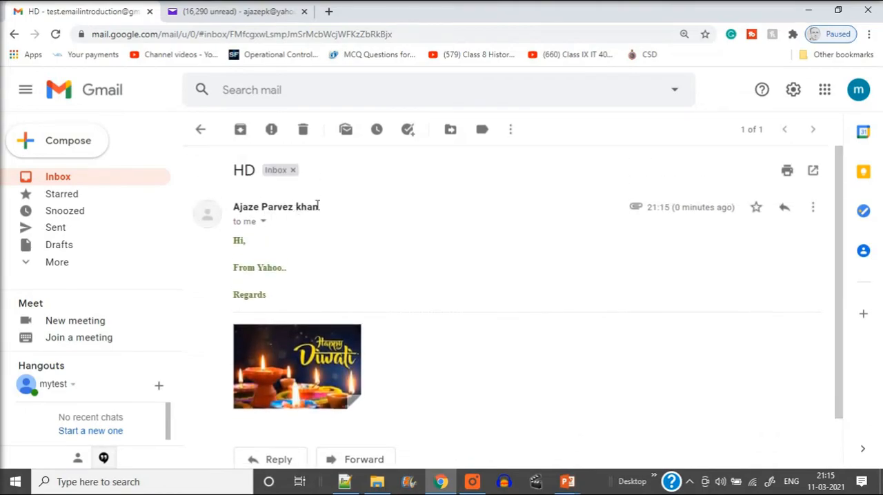
{"action": "scroll", "coordinate": [310, 228], "scroll_direction": "down", "scroll_amount": 1}
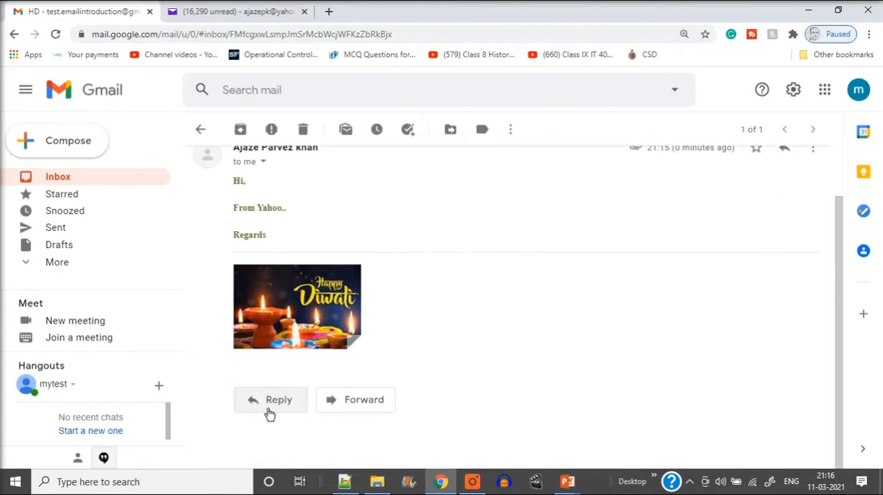
{"action": "left_click", "coordinate": [243, 11]}
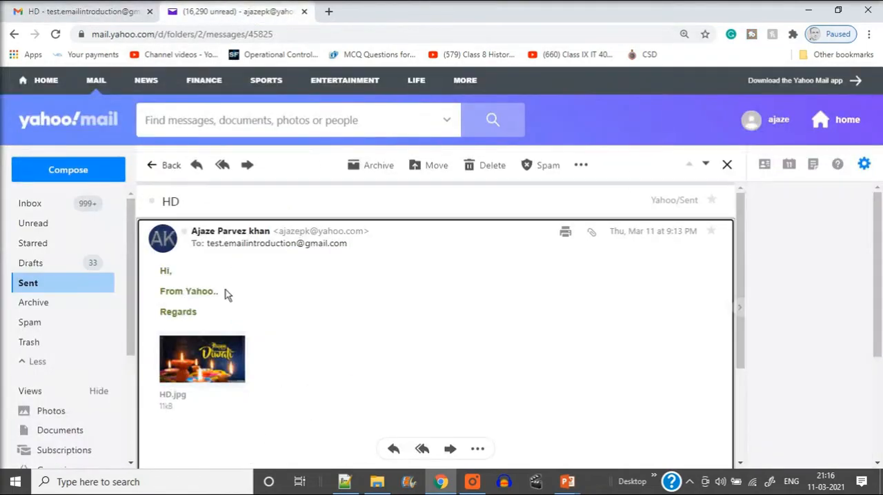
{"action": "left_click", "coordinate": [102, 20]}
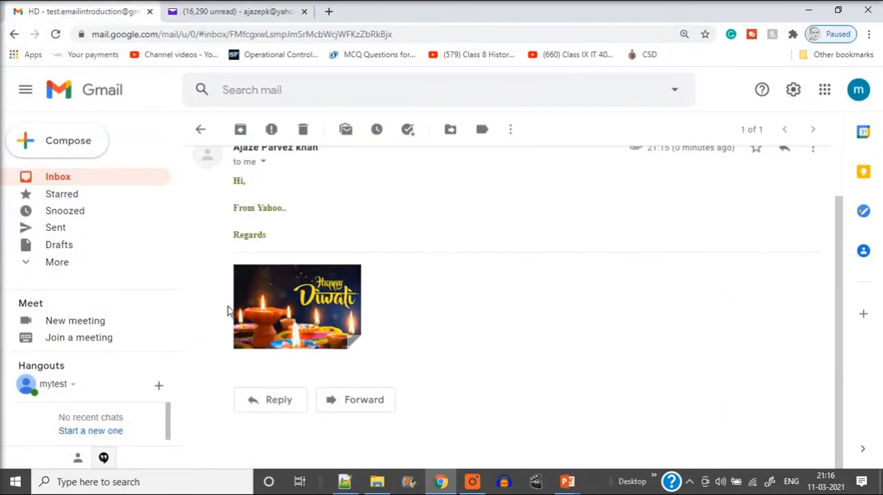
Start a reply to the received HD message with "Hi," and "Reply from Gmail", and begin the closing line with "Reg"
{"action": "left_click", "coordinate": [279, 402]}
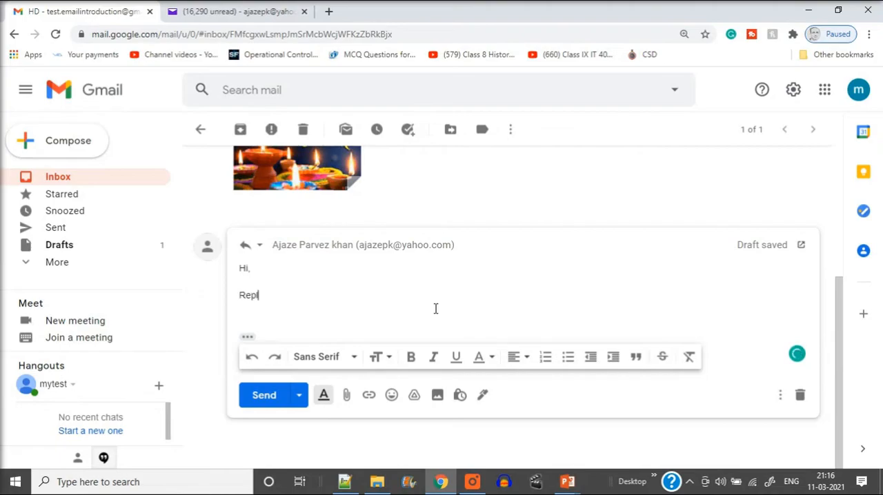
{"action": "type", "text": "u"}
{"action": "type", "text": "rom Gmail"}
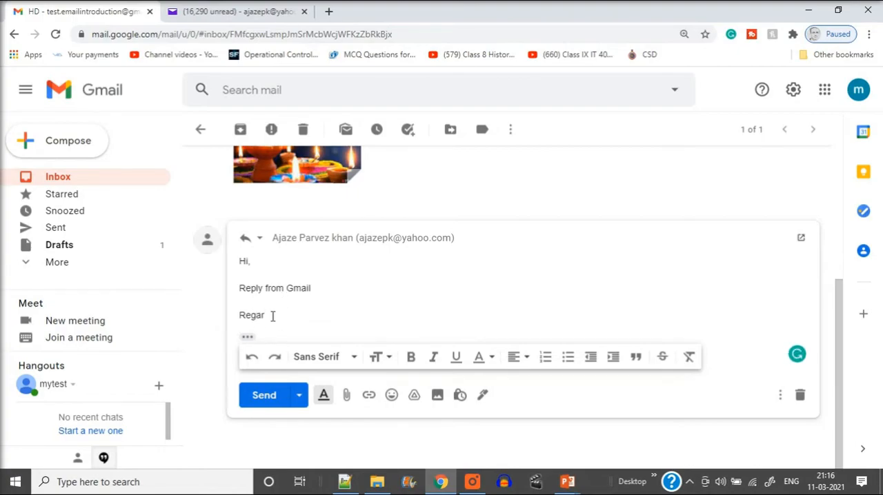
{"action": "key", "text": "BackSpace"}
{"action": "key", "text": "BackSpace"}
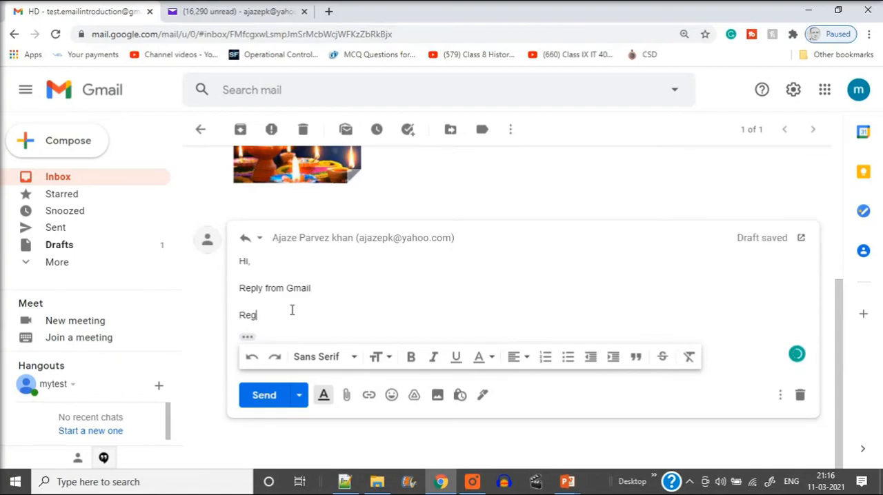
Add the line "hope you are well" directly below "Reply from Gmail", accepting the suggested last word
{"action": "left_click", "coordinate": [321, 289]}
{"action": "key", "text": "Return"}
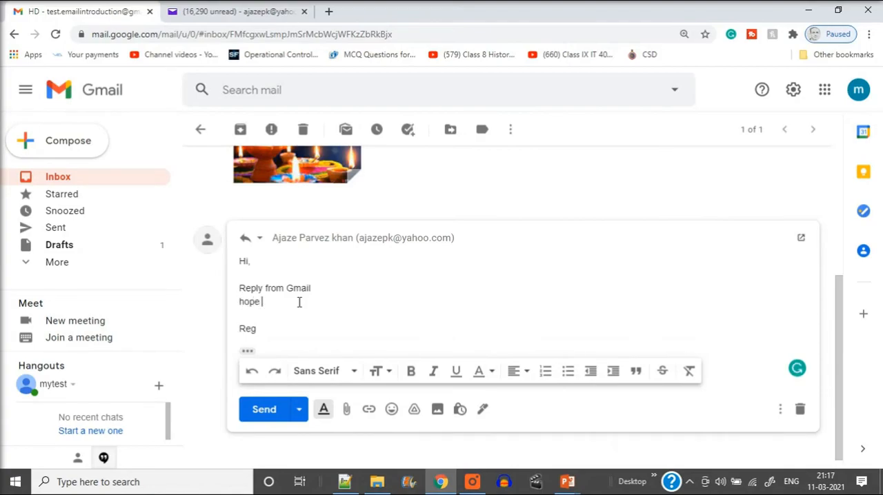
{"action": "type", "text": "hope you are well"}
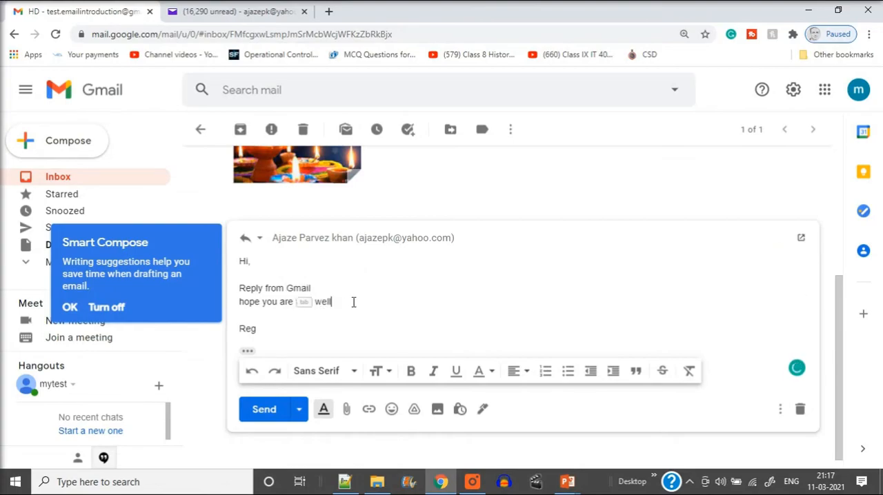
{"action": "key", "text": "Tab"}
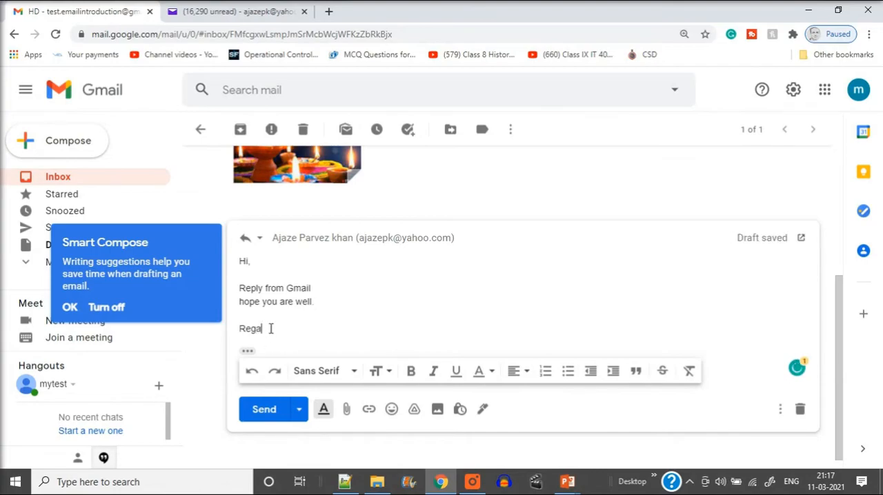
Complete the reply's closing word and correct its spelling to "Regards"
{"action": "type", "text": "d"}
{"action": "left_click", "coordinate": [510, 316]}
{"action": "scroll", "coordinate": [406, 311], "scroll_direction": "down", "scroll_amount": 1}
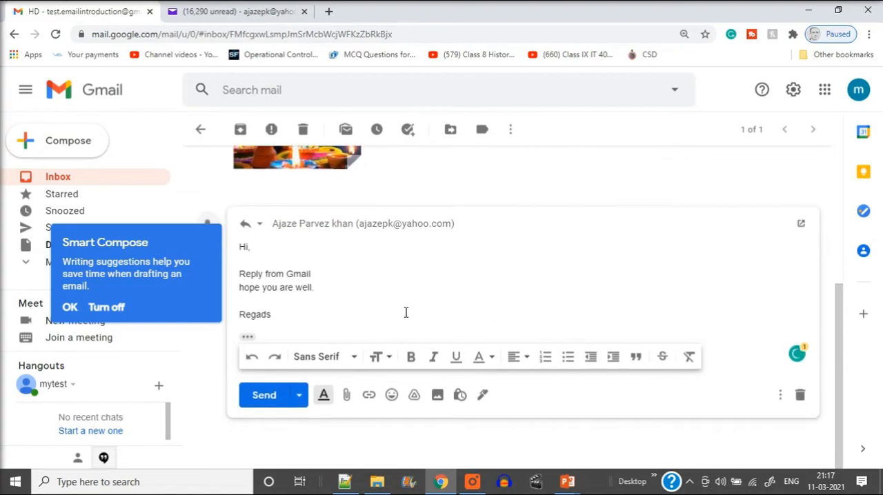
{"action": "scroll", "coordinate": [394, 321], "scroll_direction": "up", "scroll_amount": 3}
{"action": "scroll", "coordinate": [369, 330], "scroll_direction": "down", "scroll_amount": 3}
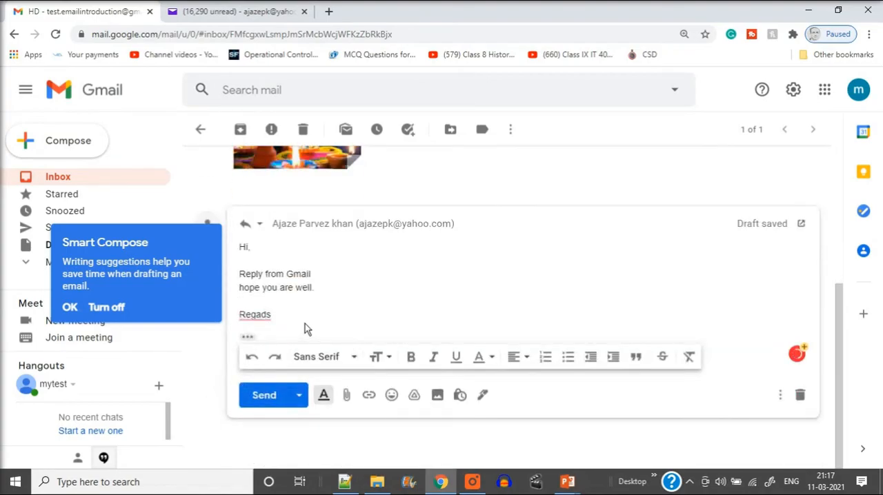
{"action": "left_click", "coordinate": [256, 318]}
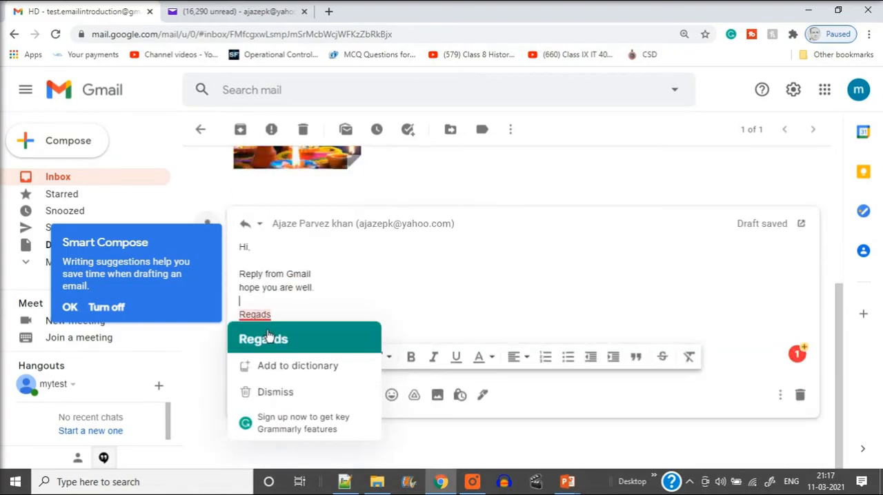
{"action": "left_click", "coordinate": [269, 335]}
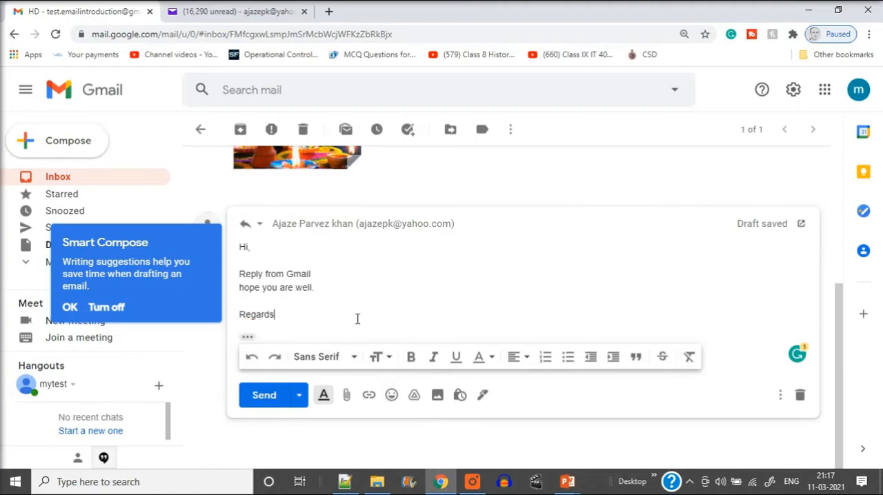
Recheck the original message in Gmail and its sent copy in Yahoo Mail, and send the reply from Gmail
{"action": "scroll", "coordinate": [318, 337], "scroll_direction": "up", "scroll_amount": 2}
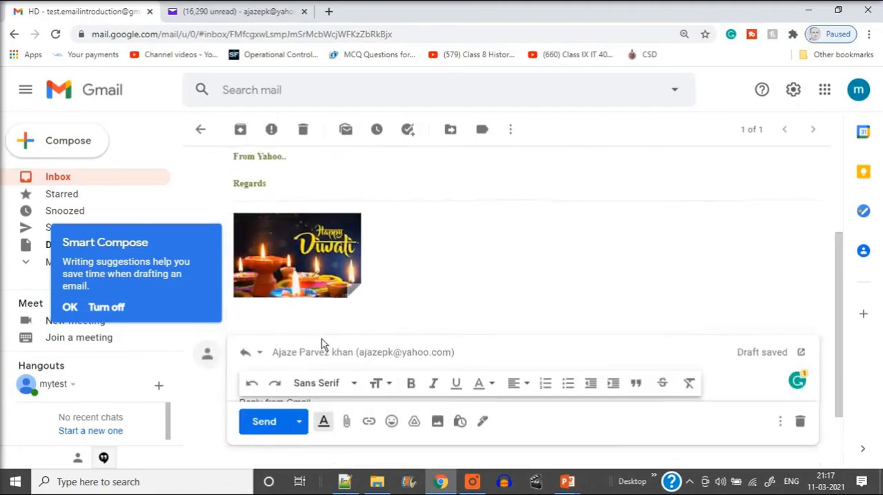
{"action": "left_click", "coordinate": [252, 11]}
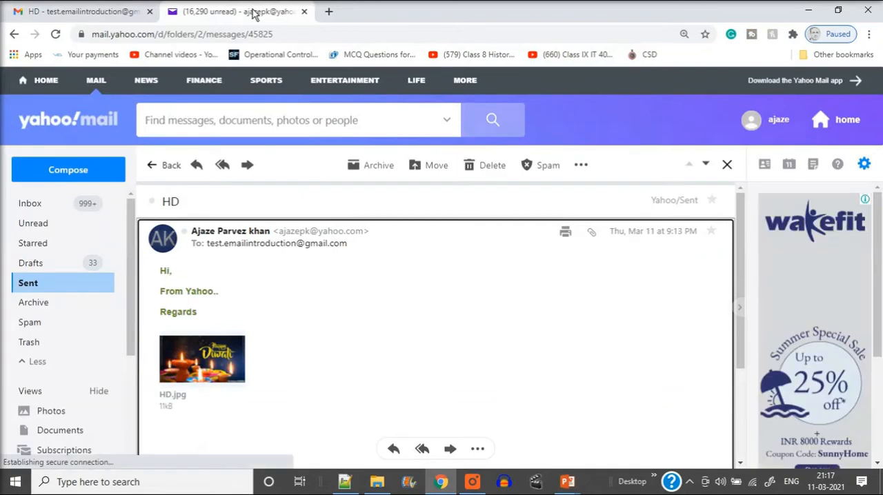
{"action": "left_click", "coordinate": [91, 12]}
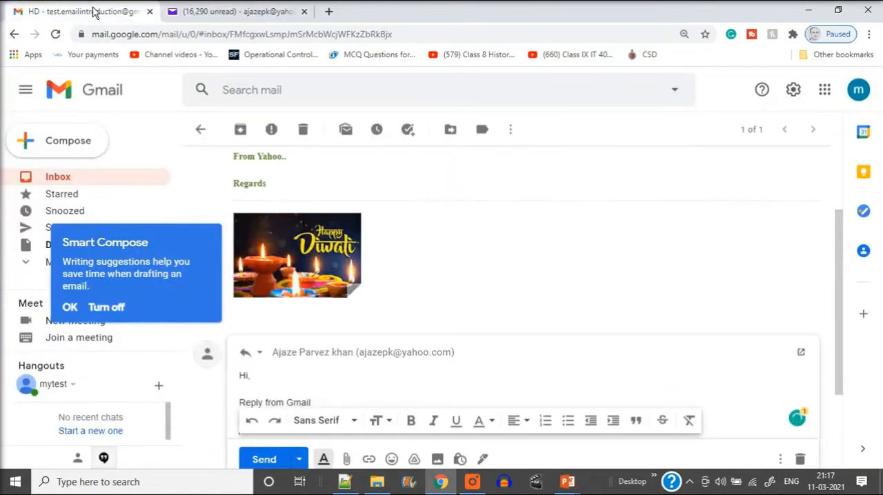
{"action": "scroll", "coordinate": [321, 290], "scroll_direction": "down", "scroll_amount": 2}
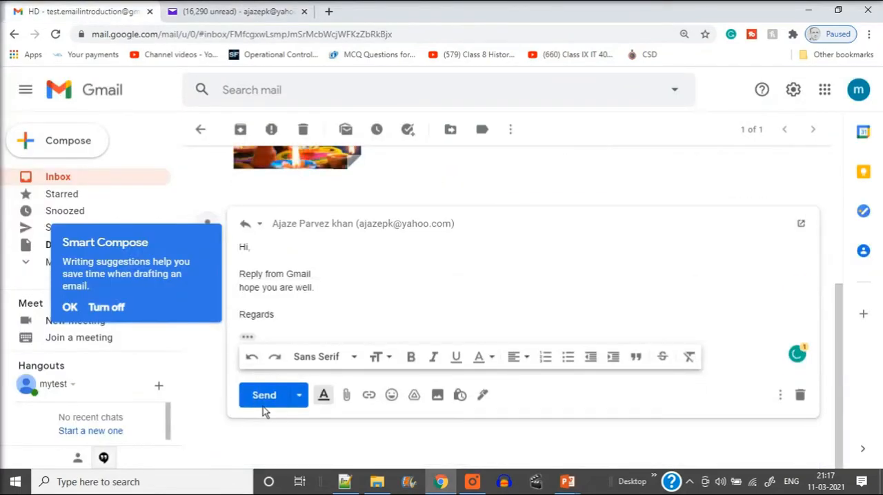
{"action": "left_click", "coordinate": [264, 398]}
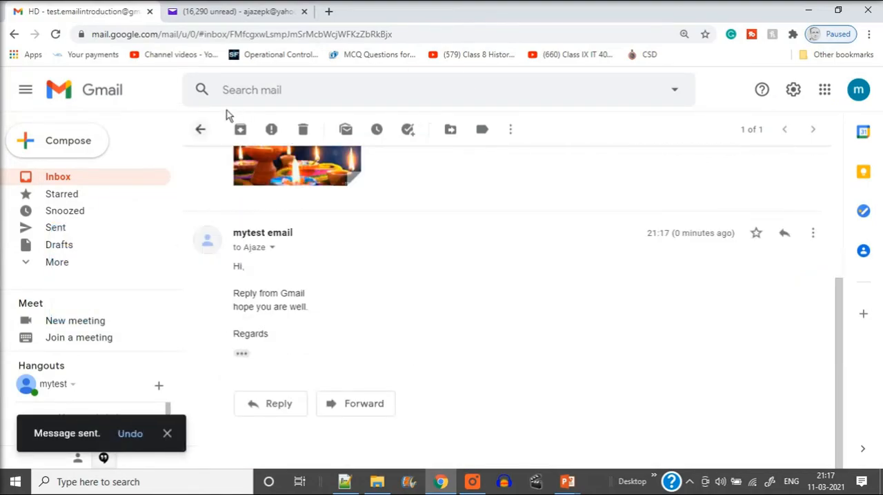
Check the Yahoo Mail inbox for the reply and return to Gmail
{"action": "left_click", "coordinate": [240, 11]}
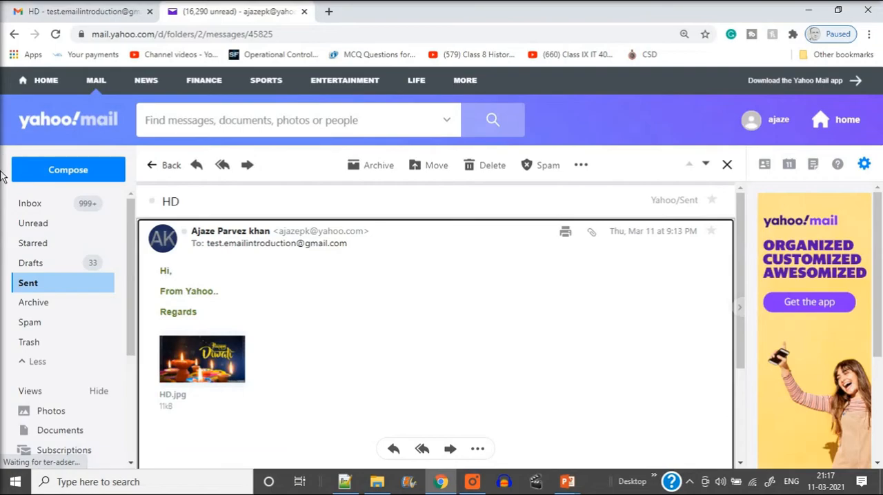
{"action": "left_click", "coordinate": [31, 211]}
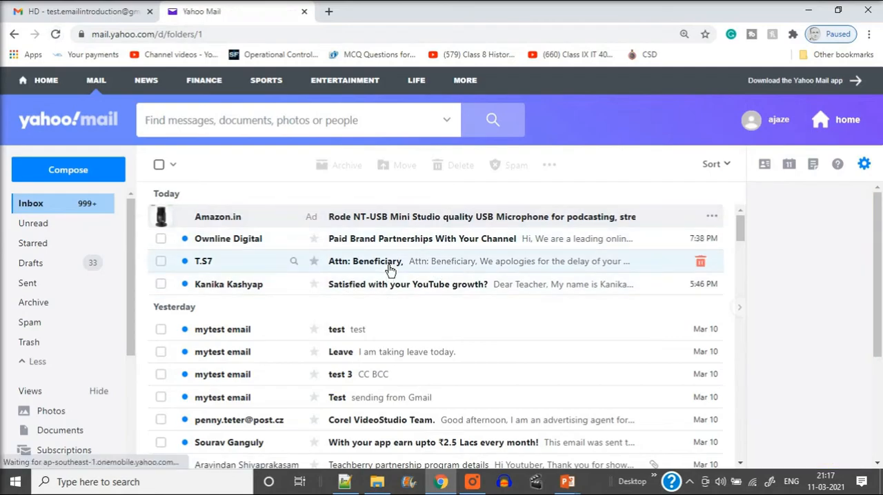
{"action": "left_click", "coordinate": [100, 14]}
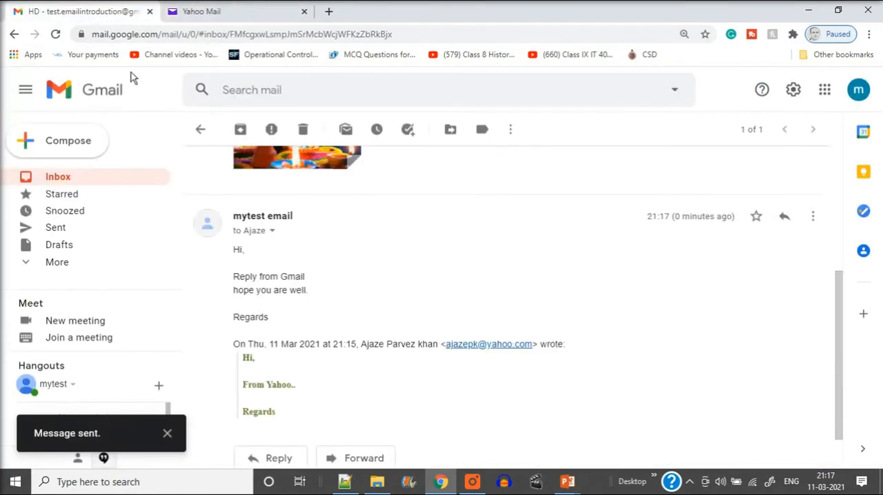
Open the HD conversation from the Gmail inbox and expand the original message from Yahoo
{"action": "left_click", "coordinate": [63, 177]}
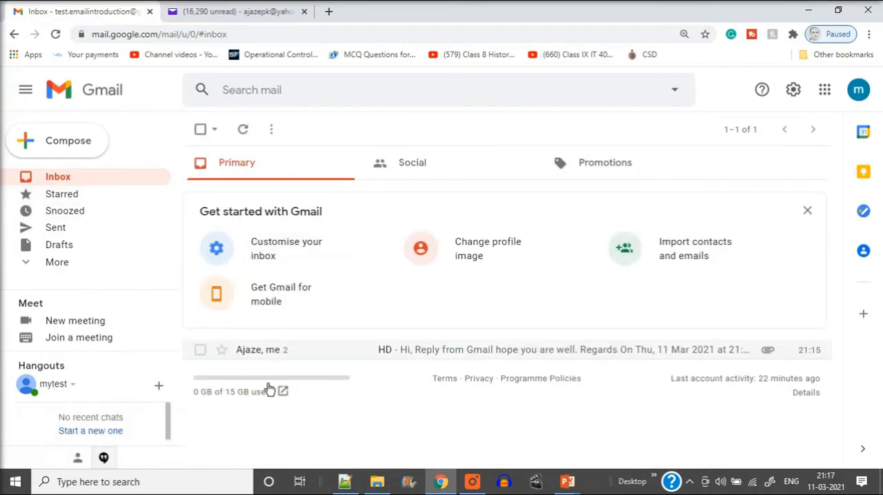
{"action": "left_click", "coordinate": [200, 350]}
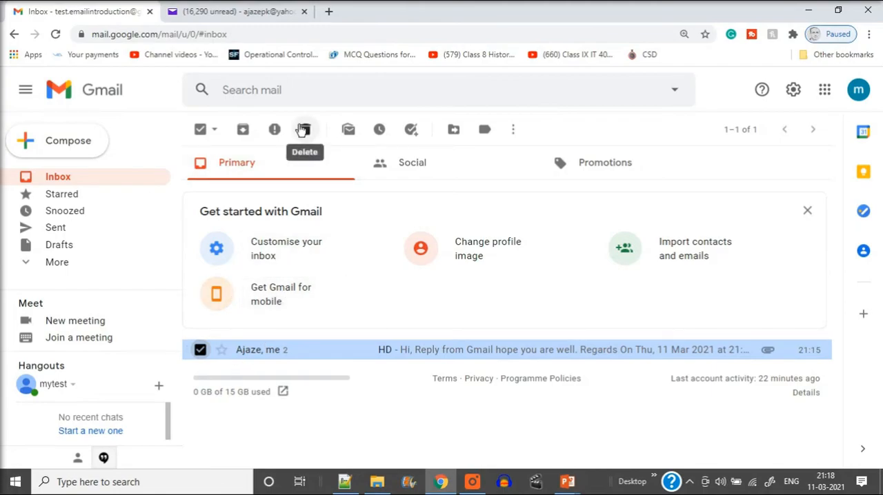
{"action": "left_click", "coordinate": [280, 352]}
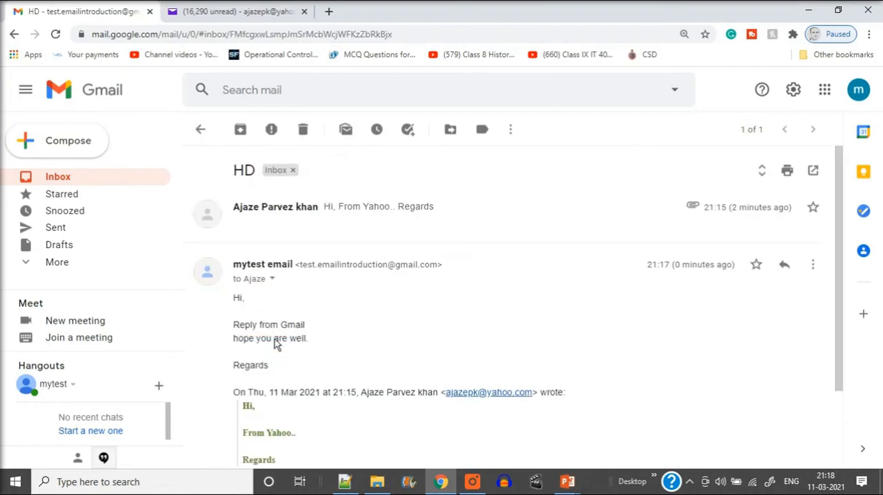
{"action": "left_click", "coordinate": [344, 212]}
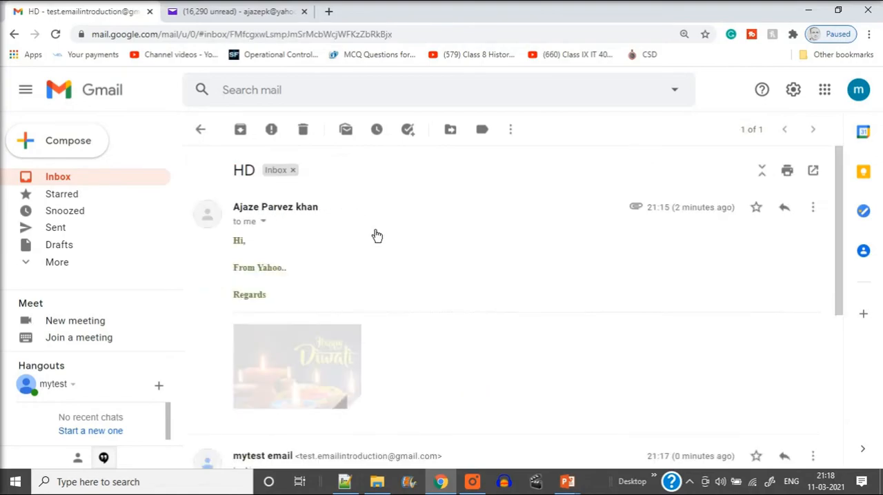
Forward the original HD message with its HD.jpg attachment to the sender's Yahoo address, copied from the forwarded header
{"action": "left_click", "coordinate": [812, 213]}
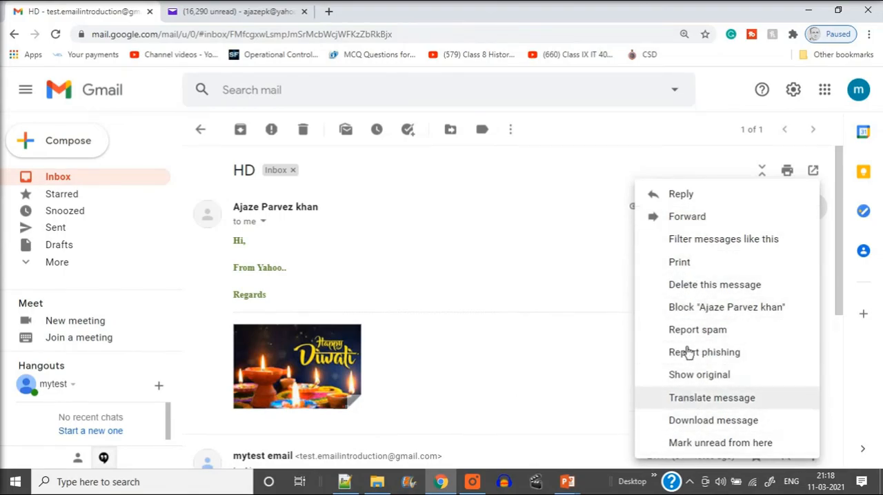
{"action": "left_click", "coordinate": [687, 218]}
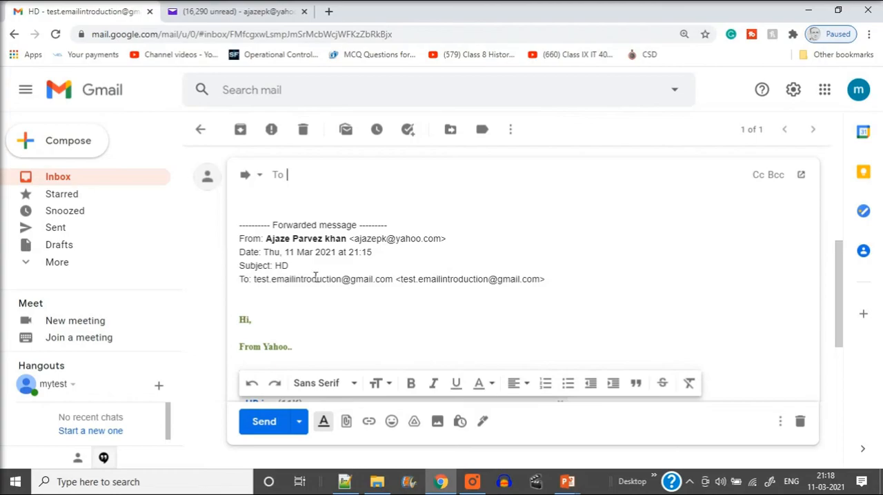
{"action": "left_click_drag", "start_coordinate": [353, 238], "coordinate": [441, 236]}
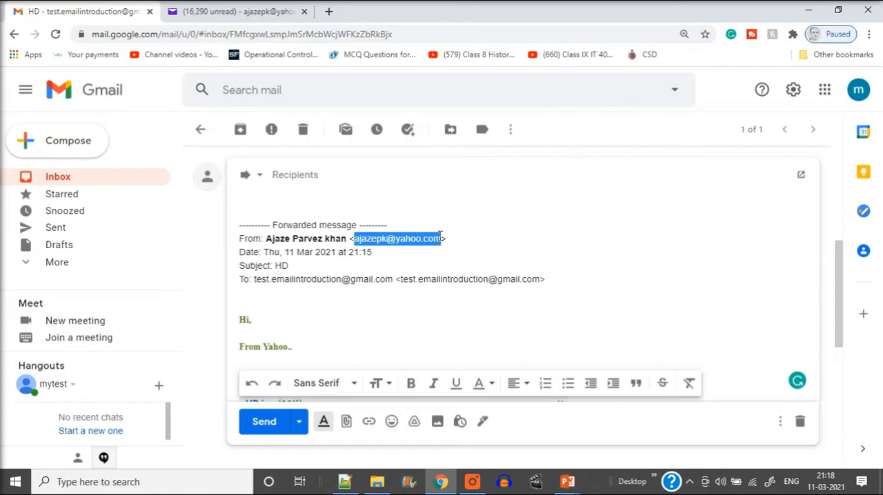
{"action": "left_click", "coordinate": [319, 181]}
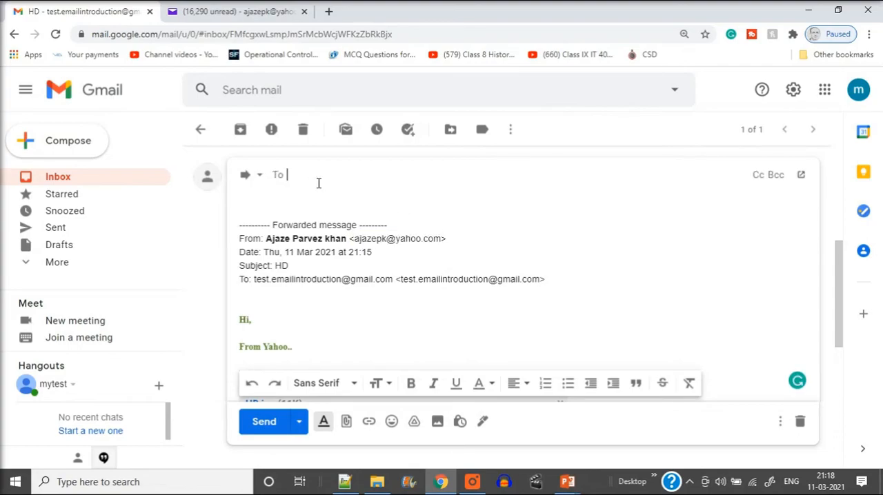
{"action": "key", "text": "ctrl+v"}
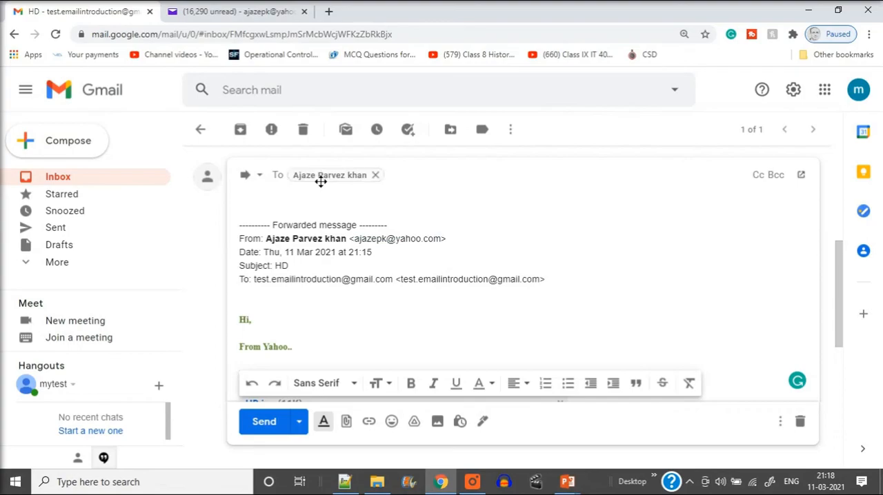
{"action": "scroll", "coordinate": [367, 288], "scroll_direction": "down", "scroll_amount": 3}
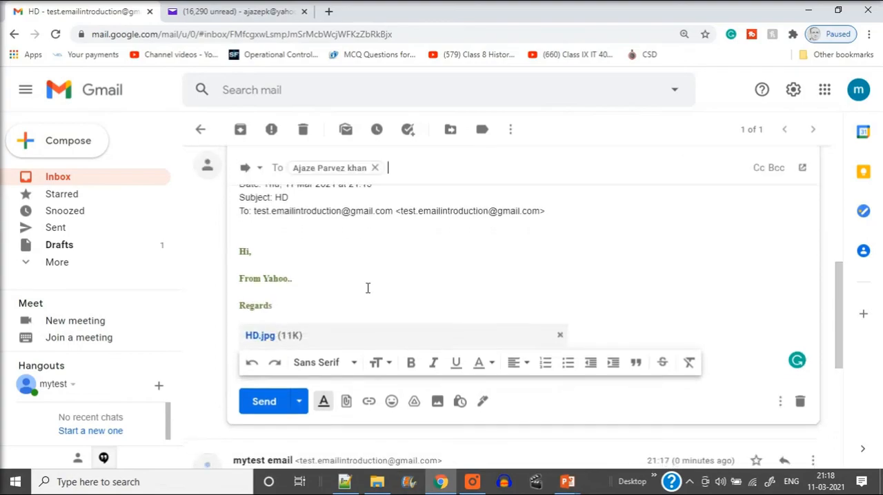
{"action": "left_click", "coordinate": [276, 343]}
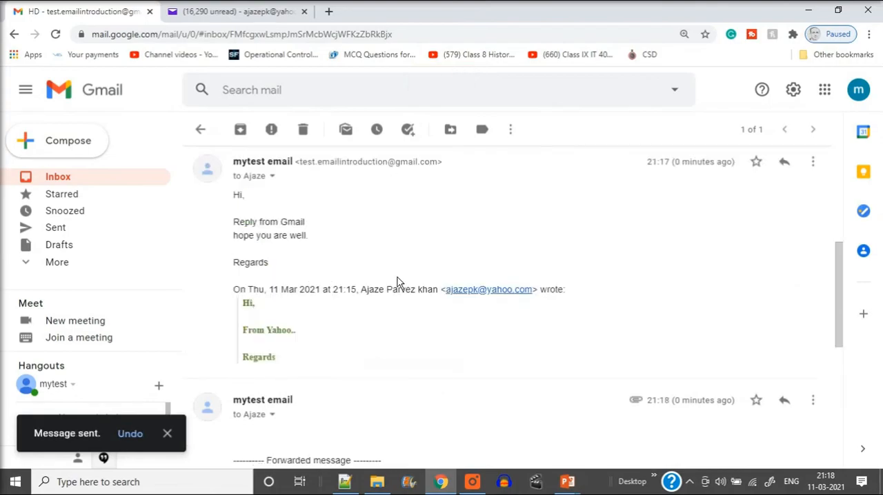
Switch between Gmail and Yahoo Mail while reloading the Yahoo inbox, and open the HD conversation containing the Gmail reply
{"action": "left_click", "coordinate": [238, 12]}
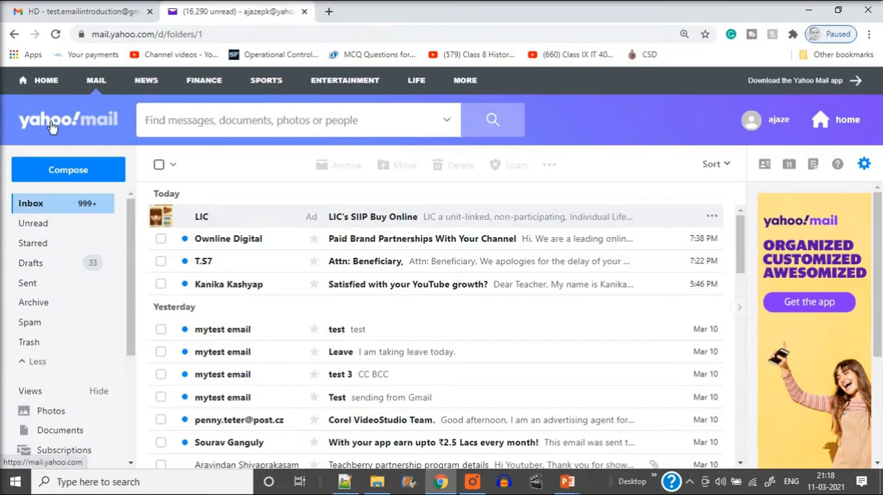
{"action": "left_click", "coordinate": [132, 12]}
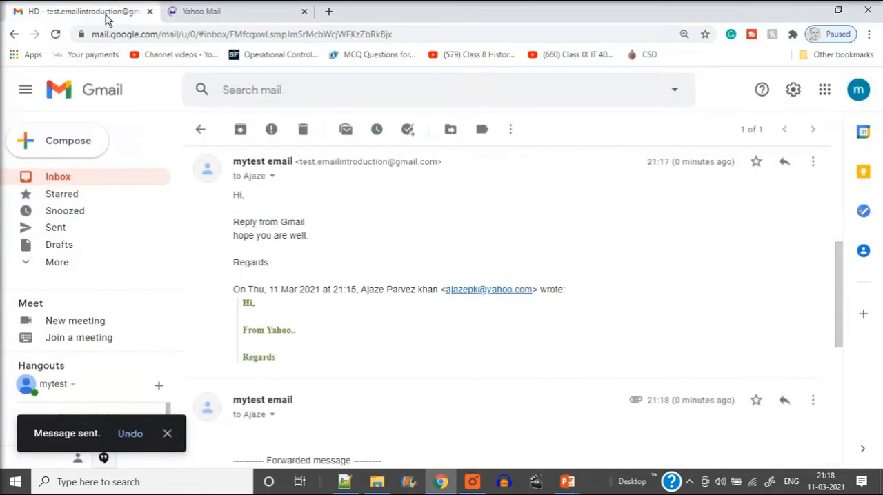
{"action": "left_click", "coordinate": [249, 8]}
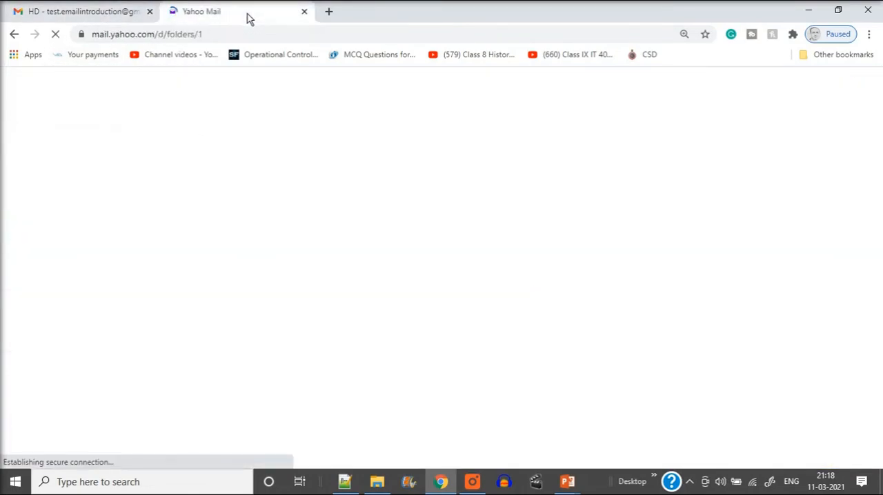
{"action": "left_click", "coordinate": [111, 12]}
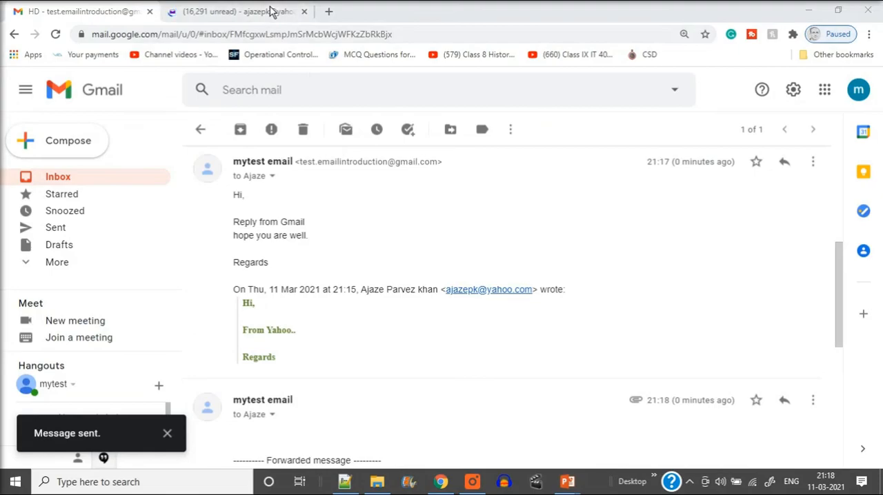
{"action": "left_click", "coordinate": [269, 11]}
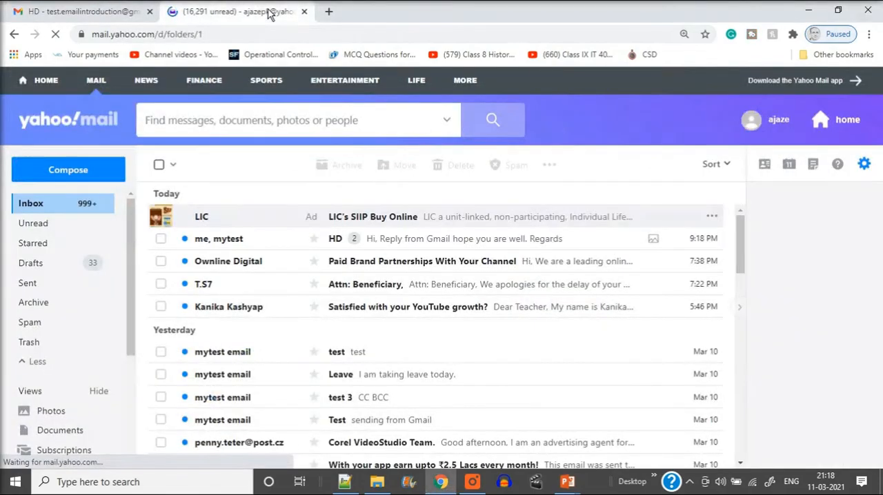
{"action": "left_click", "coordinate": [461, 243]}
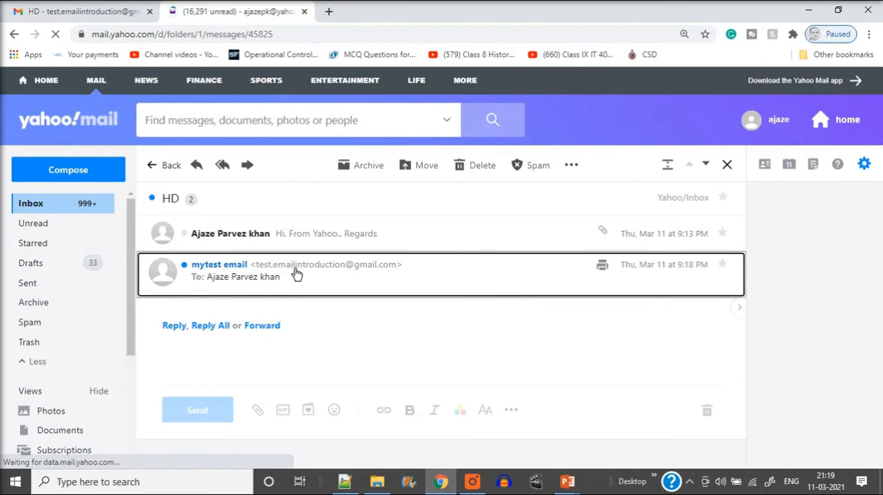
Reopen the HD conversation from the Yahoo inbox to check the forwarded message with its HD.jpg attachment, and return to Gmail
{"action": "left_click", "coordinate": [351, 293]}
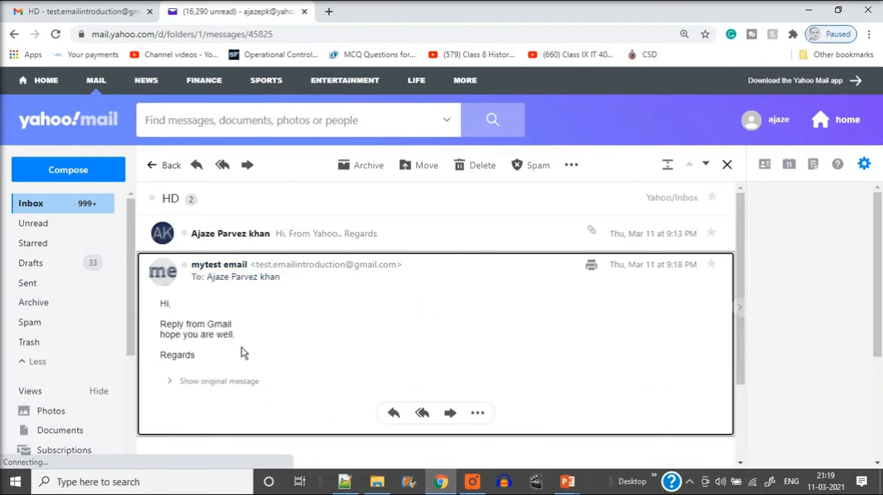
{"action": "left_click", "coordinate": [29, 207]}
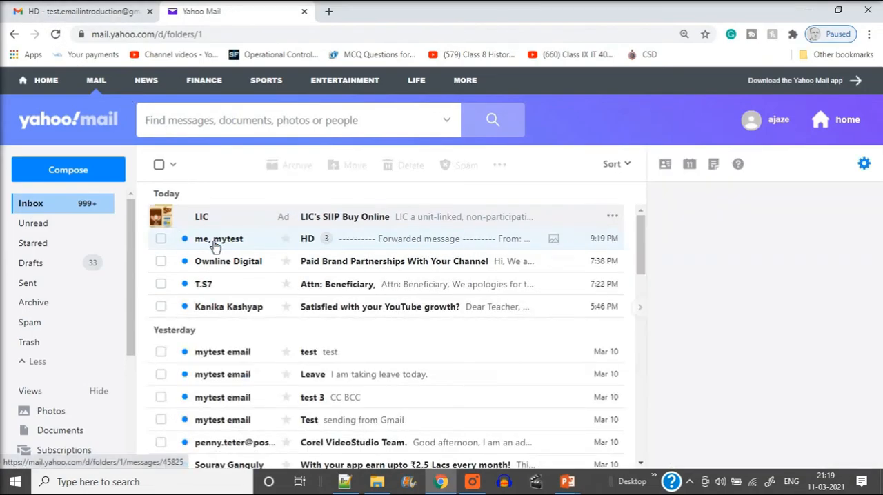
{"action": "left_click", "coordinate": [413, 243]}
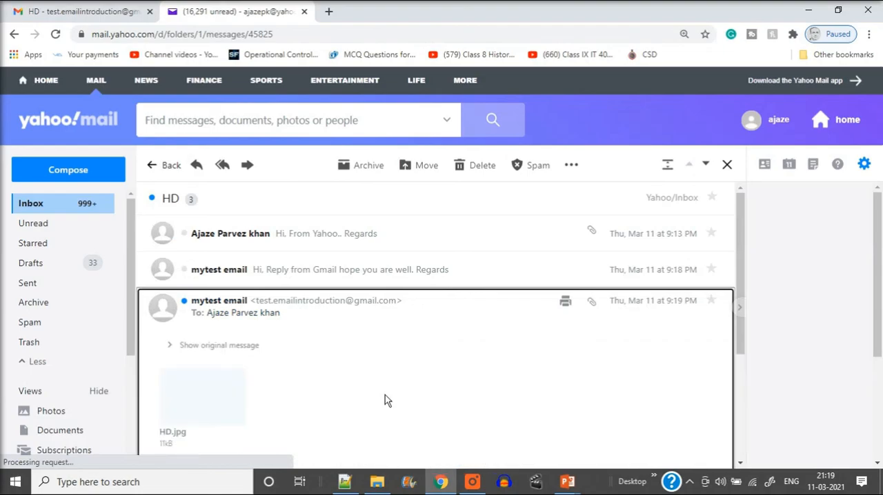
{"action": "scroll", "coordinate": [389, 399], "scroll_direction": "down", "scroll_amount": 2}
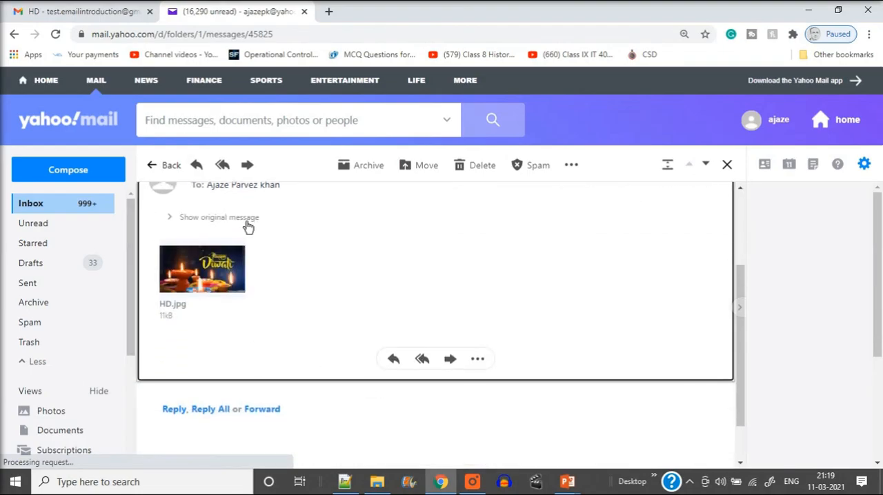
{"action": "scroll", "coordinate": [247, 225], "scroll_direction": "up", "scroll_amount": 1}
{"action": "scroll", "coordinate": [299, 319], "scroll_direction": "up", "scroll_amount": 1}
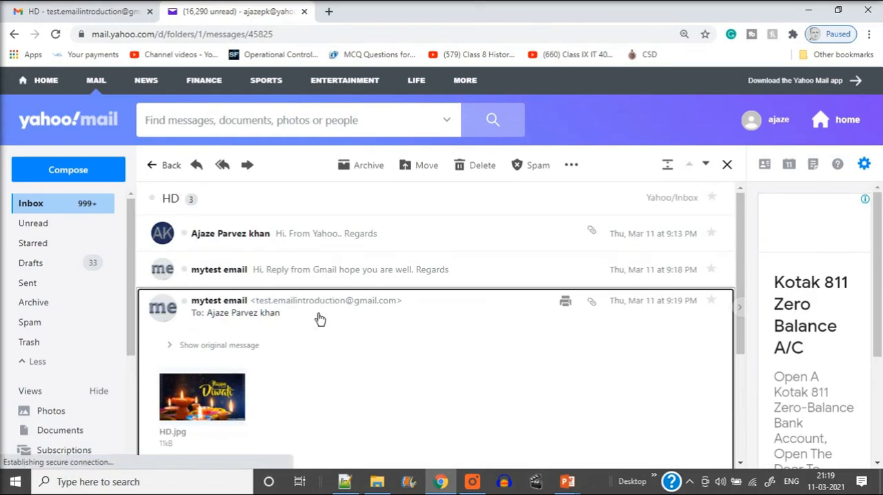
{"action": "mouse_move", "coordinate": [306, 298]}
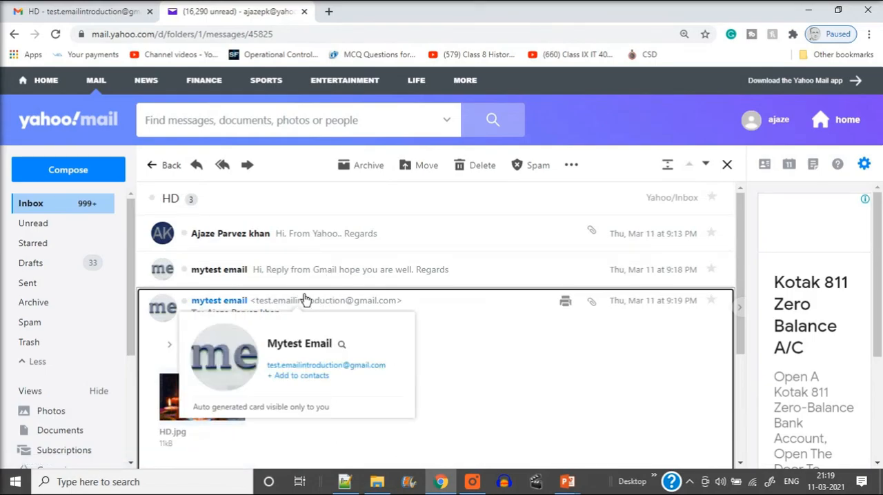
{"action": "left_click", "coordinate": [57, 12]}
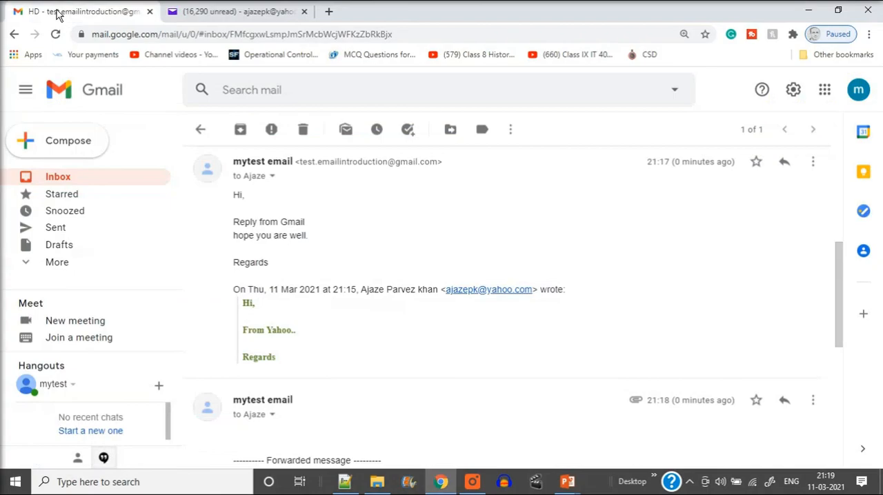